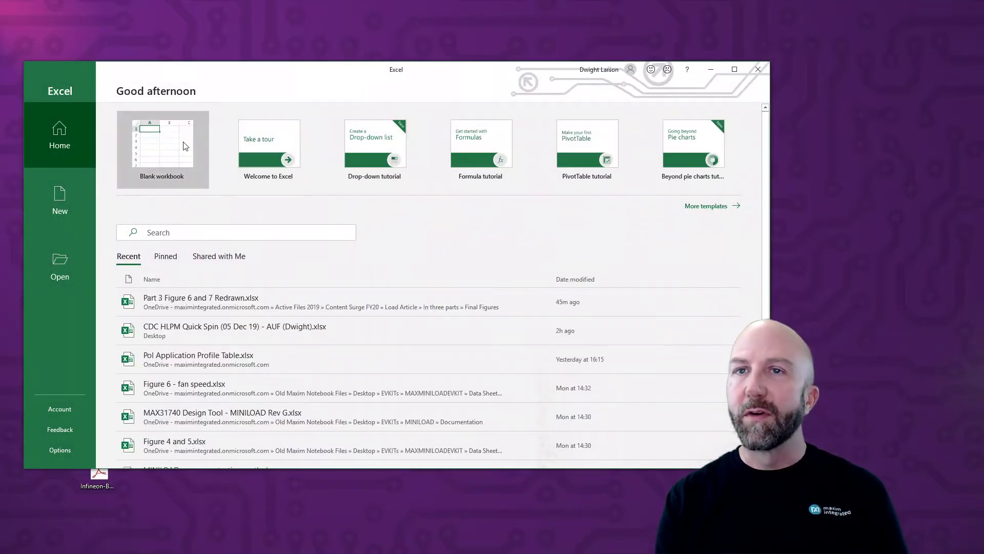
Start a blank workbook with headers 'X data' in C4 and 'Y data' in D4.
{"action": "left_click", "coordinate": [162, 143]}
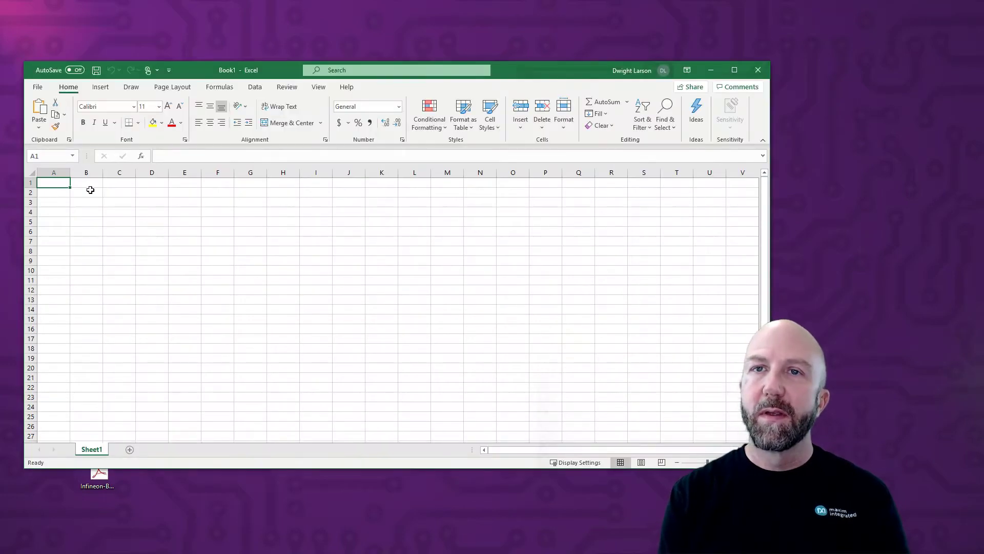
{"action": "left_click", "coordinate": [111, 212]}
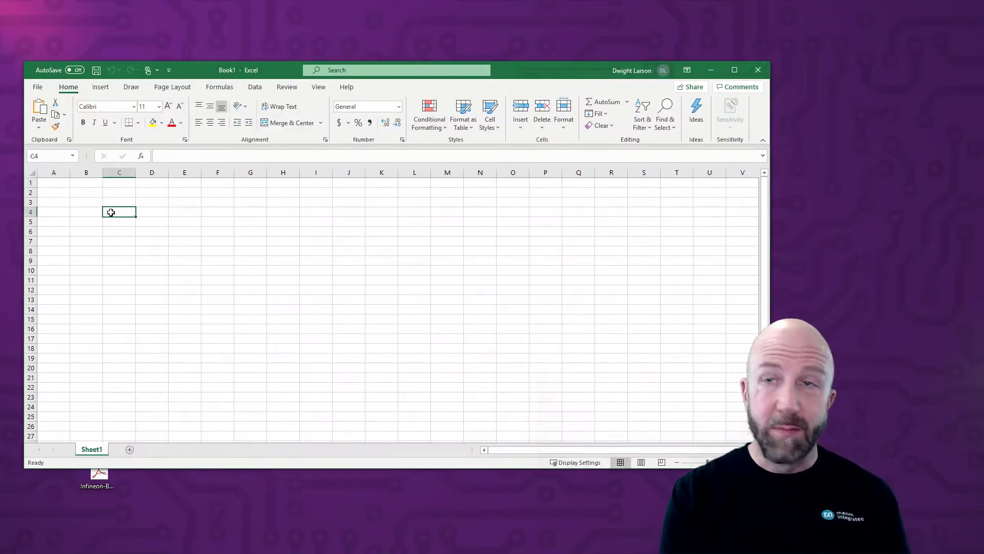
{"action": "type", "text": "X"}
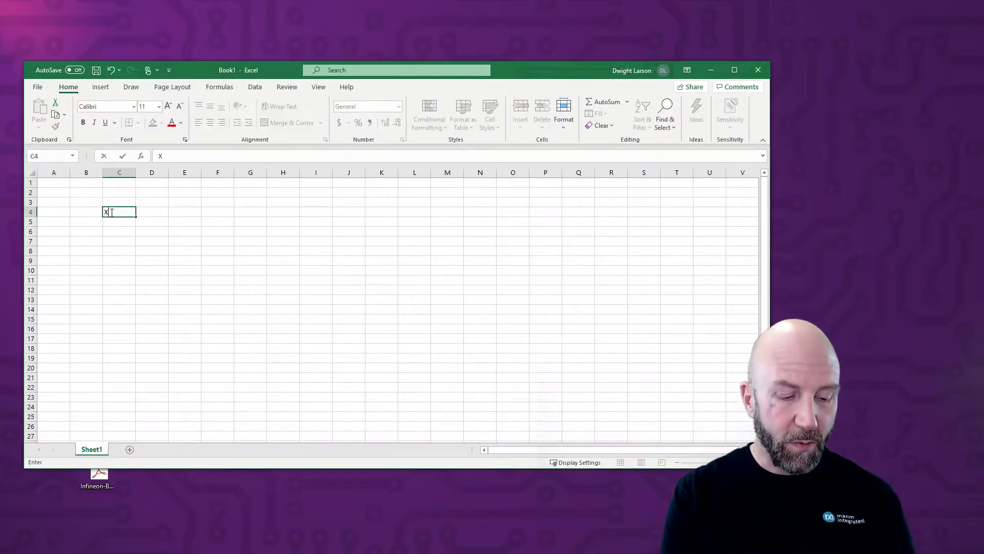
{"action": "type", "text": " data"}
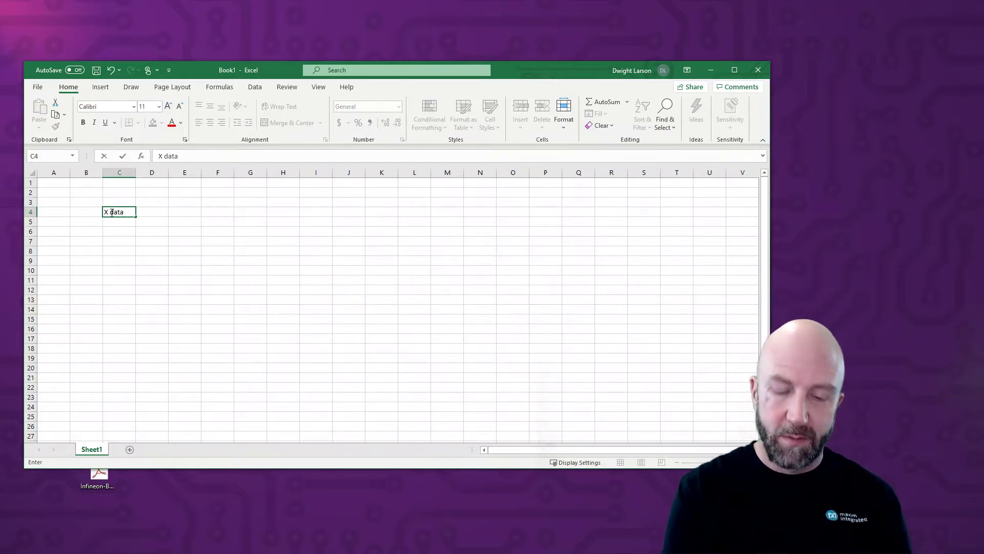
{"action": "key", "text": "Tab"}
{"action": "type", "text": "Y data"}
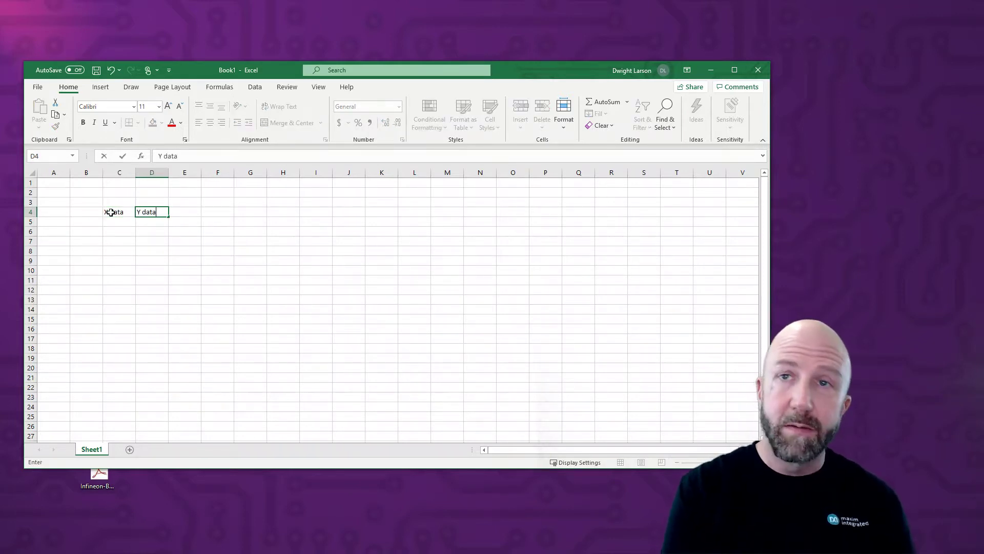
{"action": "key", "text": "Return"}
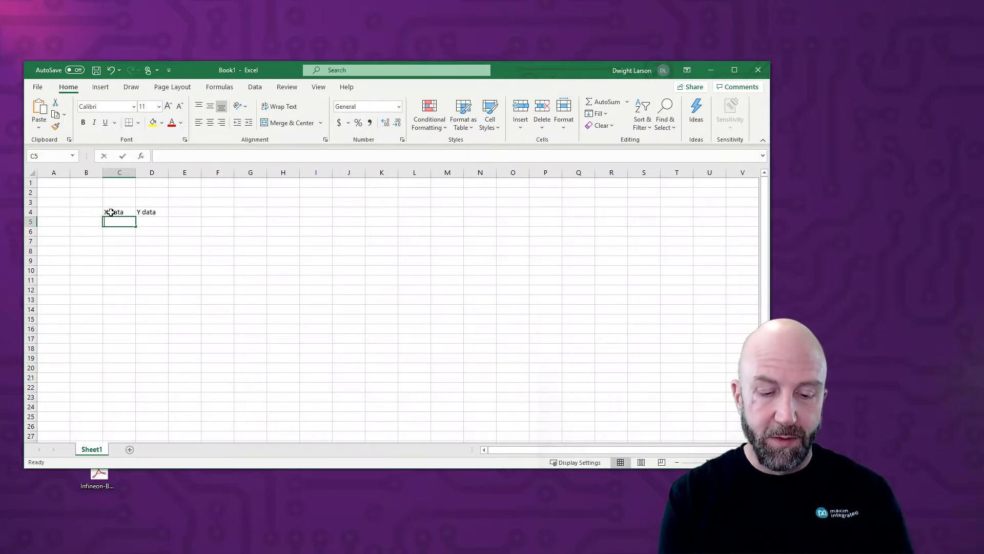
Fill C5:D6 with X values 0 and 1 and Y values 0 and 1.
{"action": "type", "text": "0"}
{"action": "key", "text": "Return"}
{"action": "type", "text": "1"}
{"action": "key", "text": "Tab"}
{"action": "key", "text": "Up"}
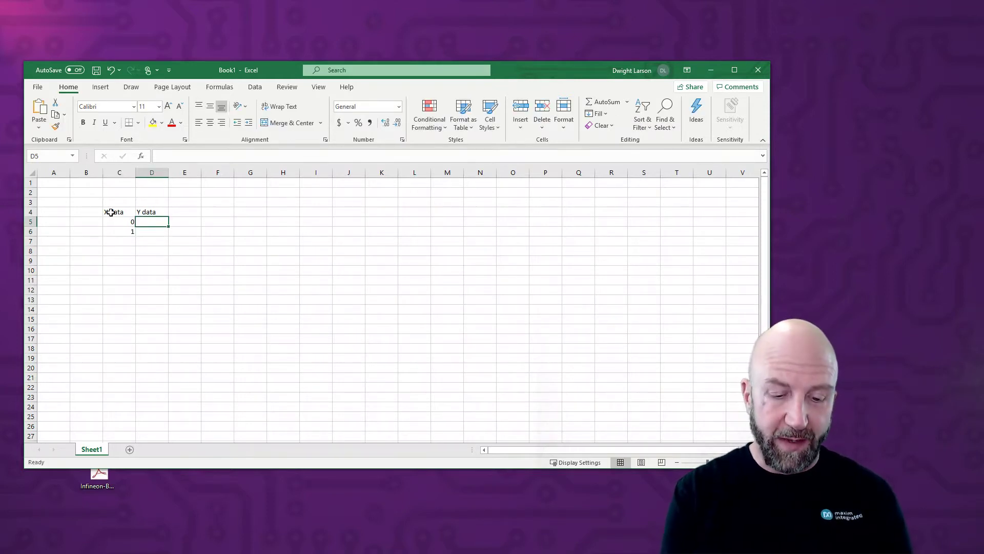
{"action": "type", "text": "0"}
{"action": "key", "text": "Return"}
{"action": "type", "text": "1"}
{"action": "left_click", "coordinate": [241, 290]}
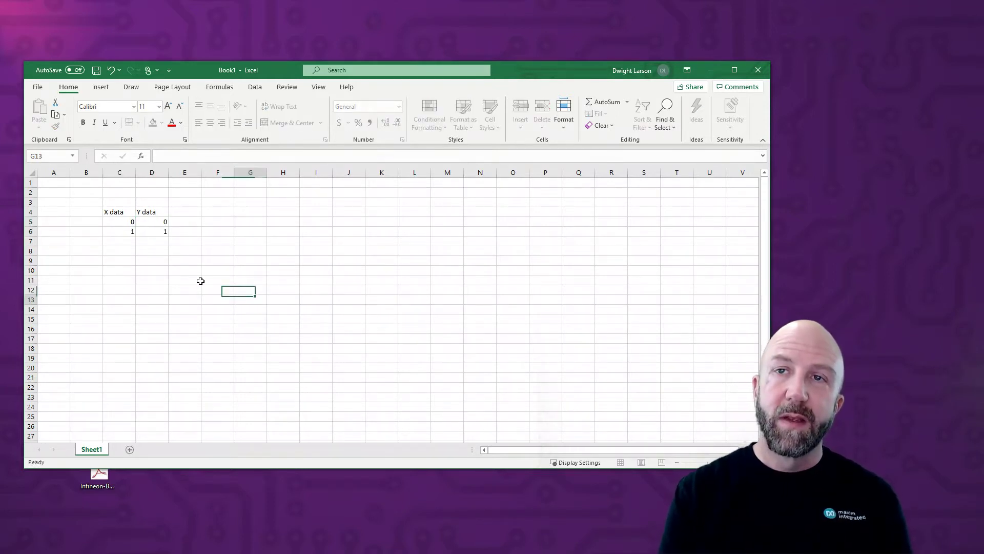
Insert a Scatter with Straight Lines and Markers chart from C5:D6.
{"action": "left_click_drag", "start_coordinate": [126, 220], "coordinate": [148, 231]}
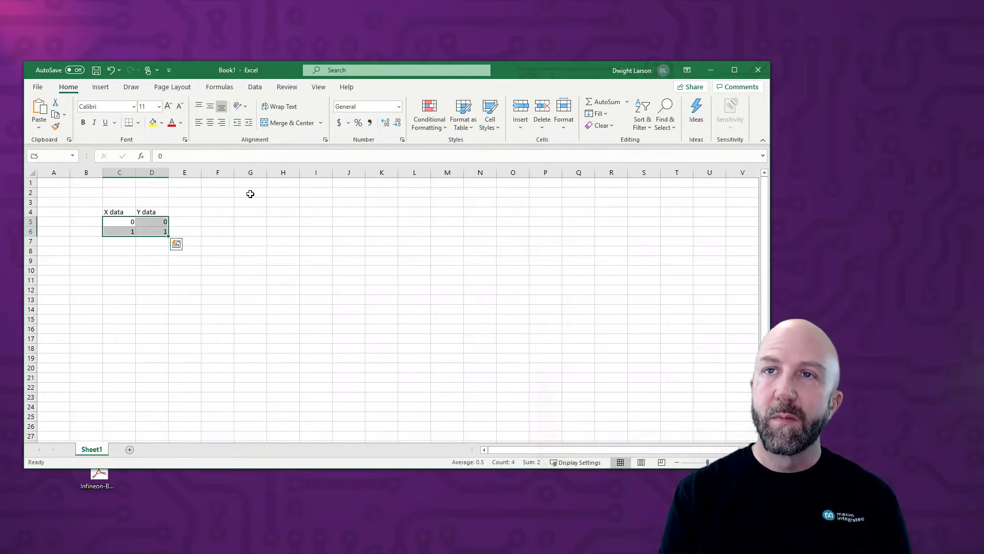
{"action": "left_click", "coordinate": [97, 88]}
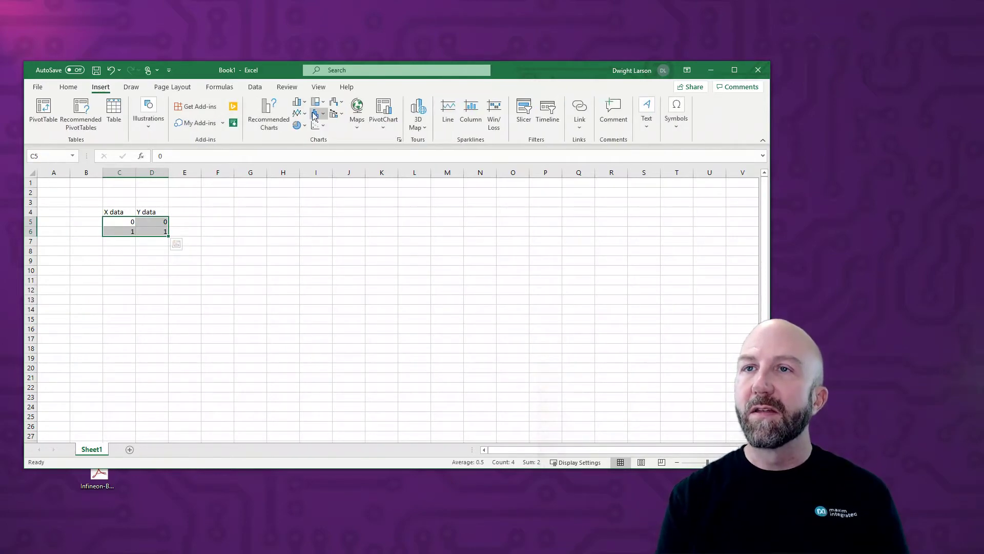
{"action": "left_click", "coordinate": [325, 127]}
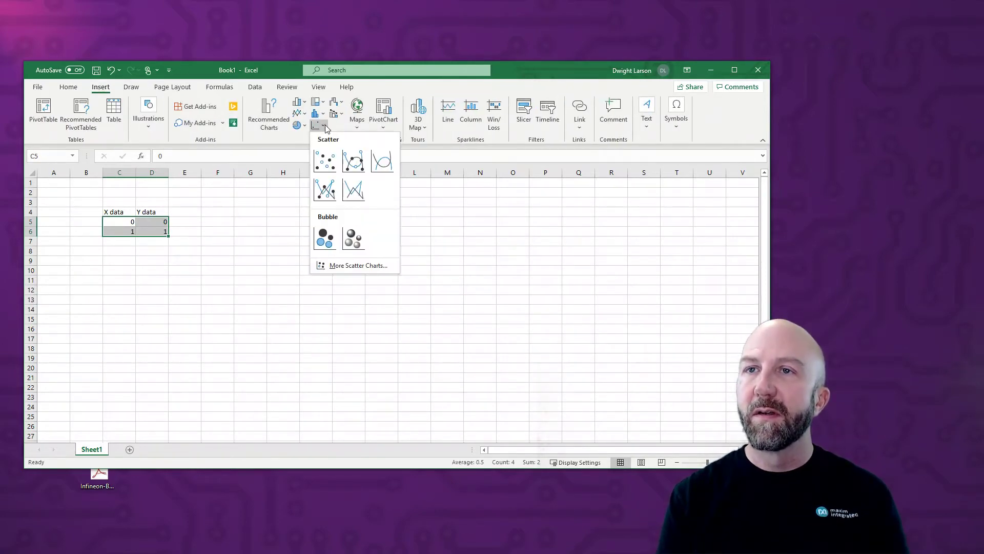
{"action": "left_click", "coordinate": [326, 190]}
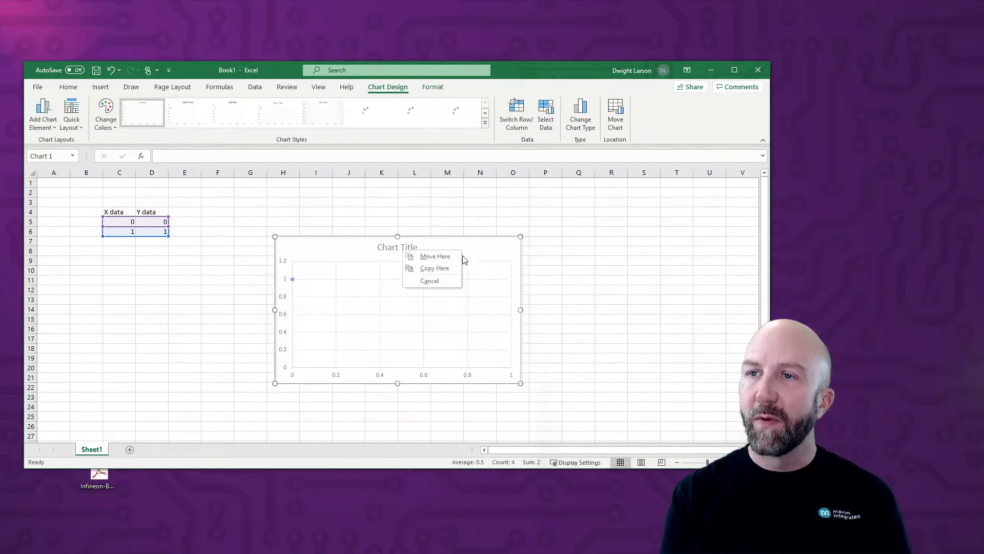
Edit the chart's data source so Series1 draws a line from (0,0) to (1,1) using C5:D6.
{"action": "right_click", "coordinate": [459, 297]}
{"action": "left_click", "coordinate": [495, 349]}
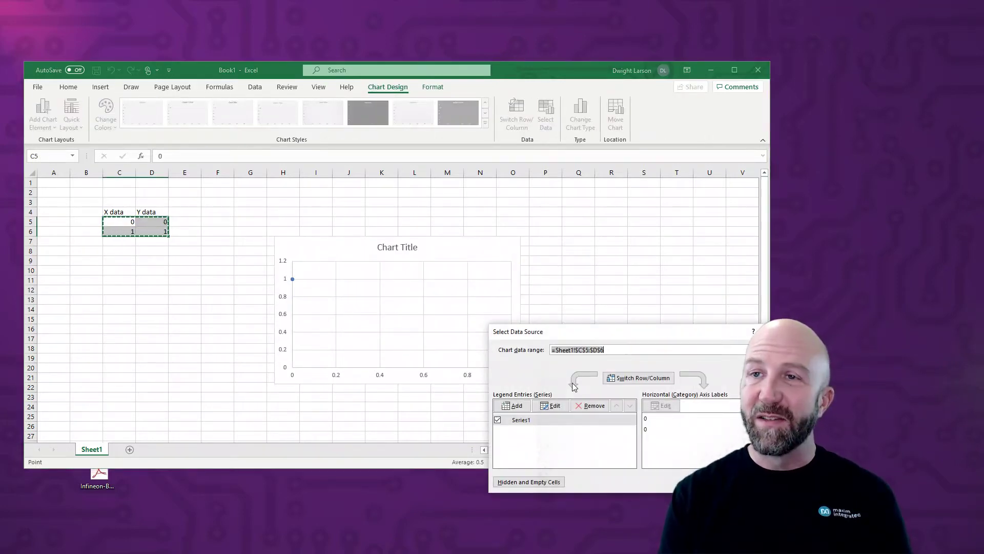
{"action": "left_click", "coordinate": [497, 420]}
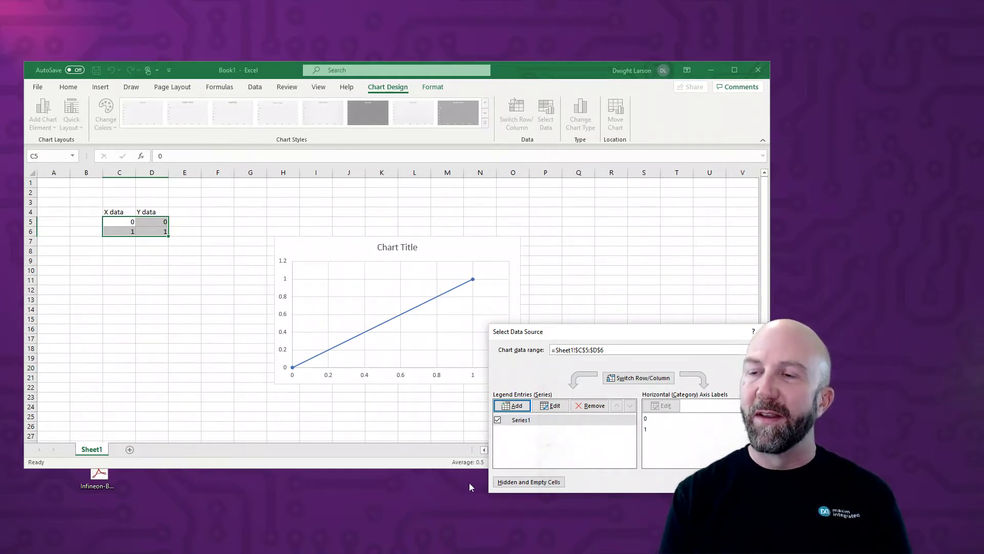
{"action": "left_click", "coordinate": [707, 482]}
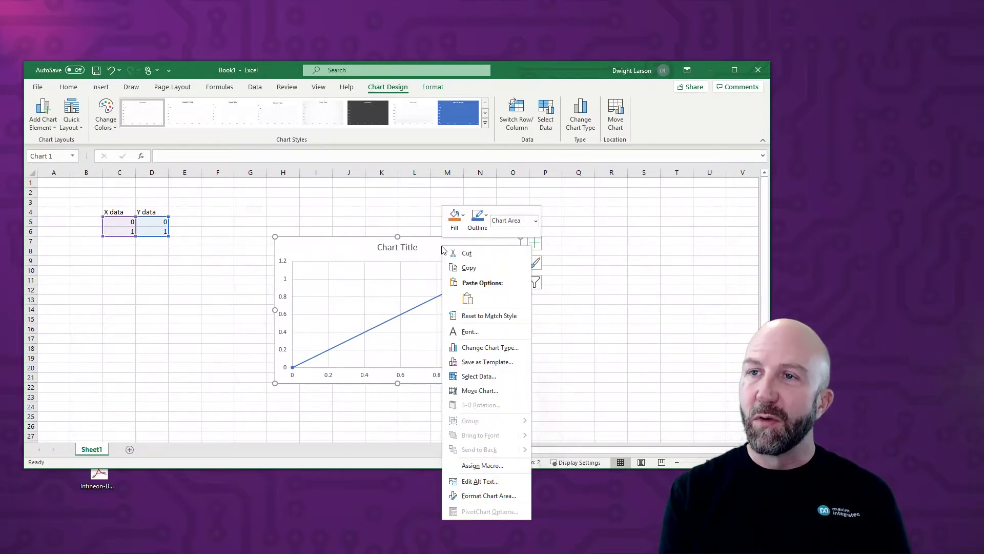
Set the chart area's fill to No fill.
{"action": "right_click", "coordinate": [442, 247]}
{"action": "left_click", "coordinate": [479, 496]}
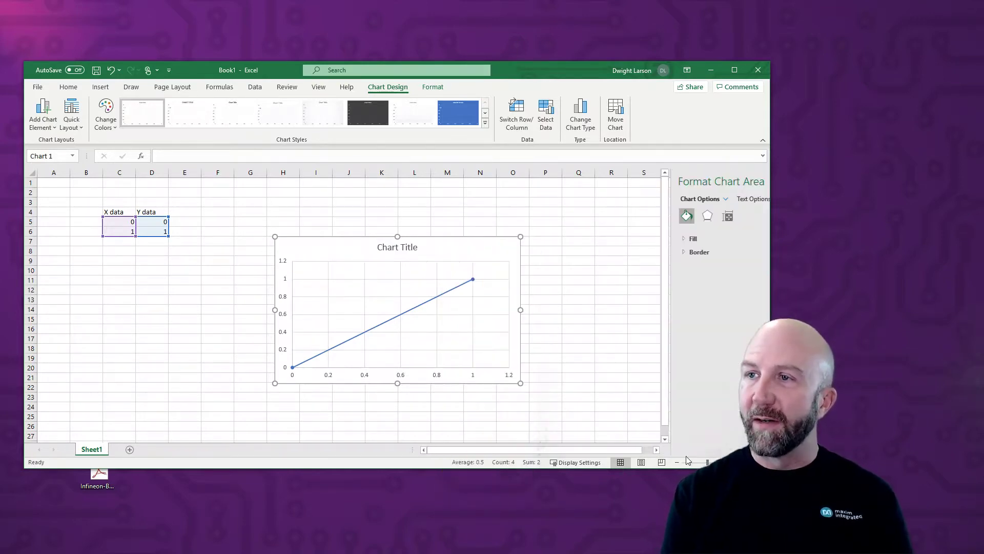
{"action": "left_click", "coordinate": [685, 240]}
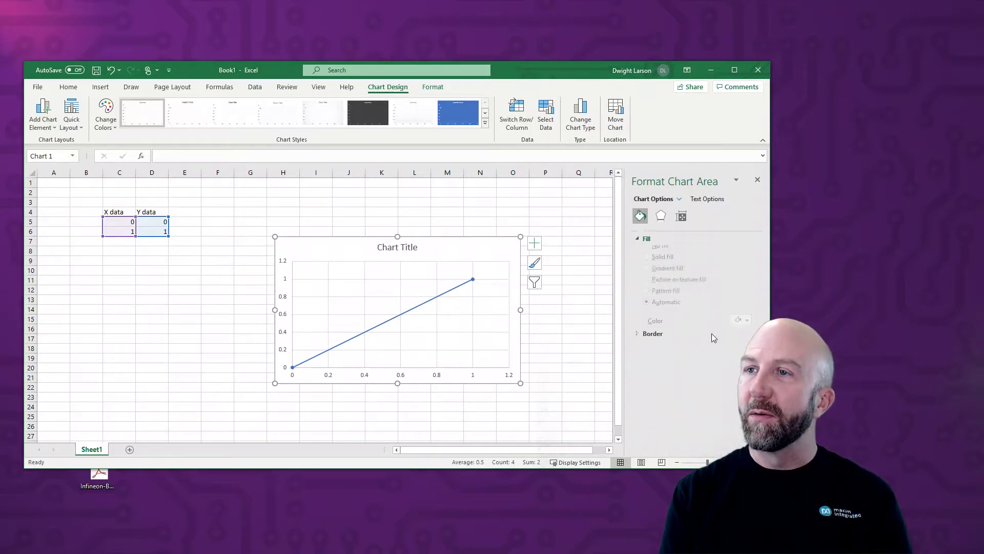
{"action": "left_click", "coordinate": [648, 255]}
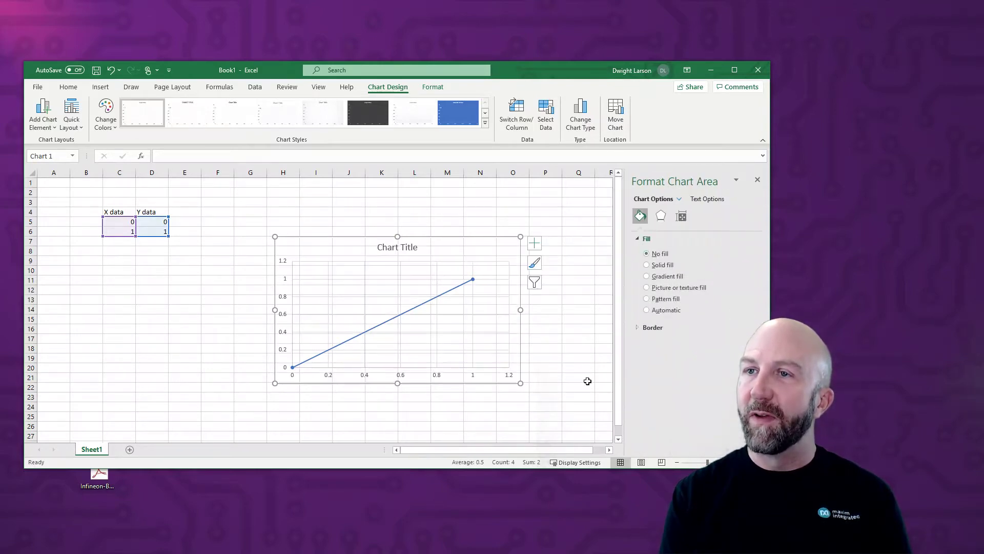
Shift the chart slightly left and set it to Don't move or size with cells.
{"action": "left_click_drag", "start_coordinate": [483, 246], "coordinate": [457, 245]}
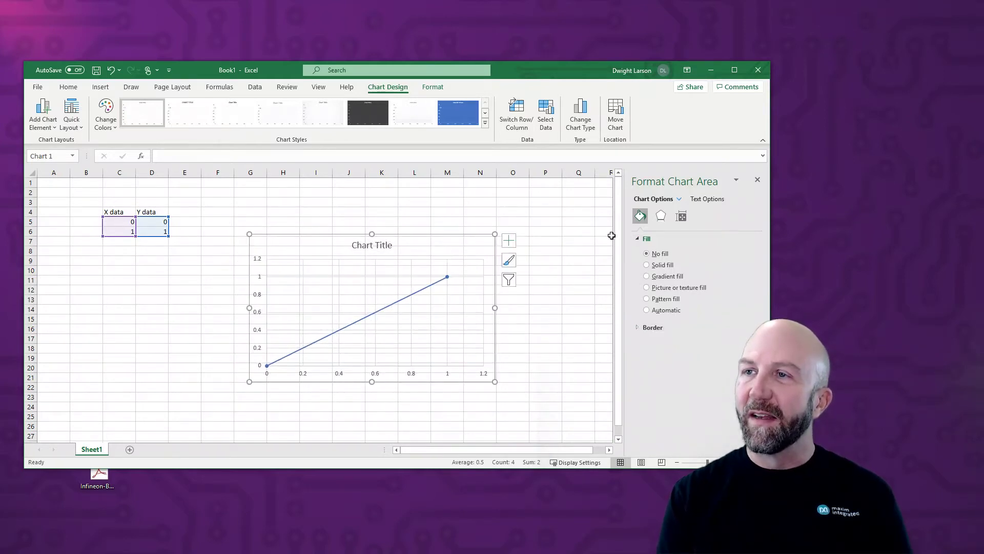
{"action": "left_click", "coordinate": [681, 216]}
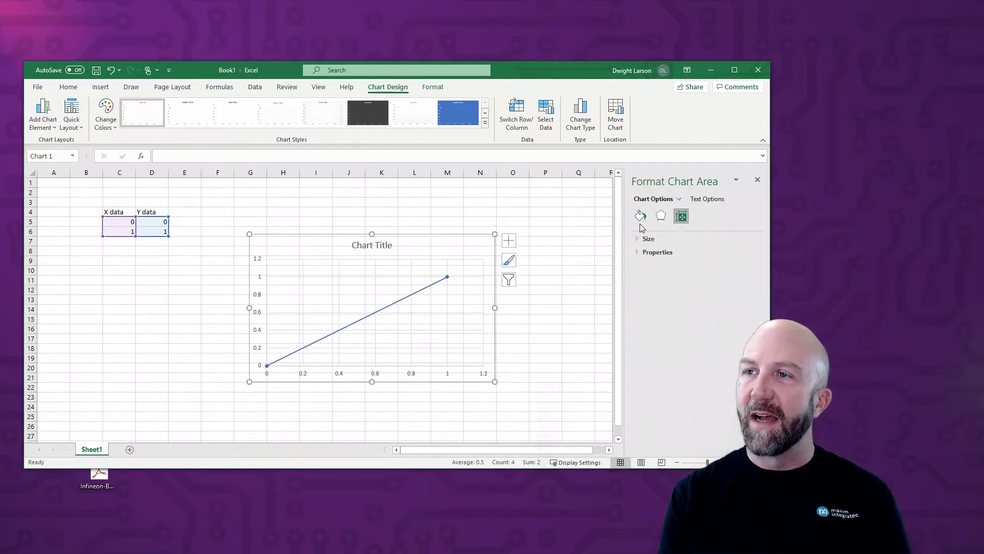
{"action": "left_click", "coordinate": [638, 254]}
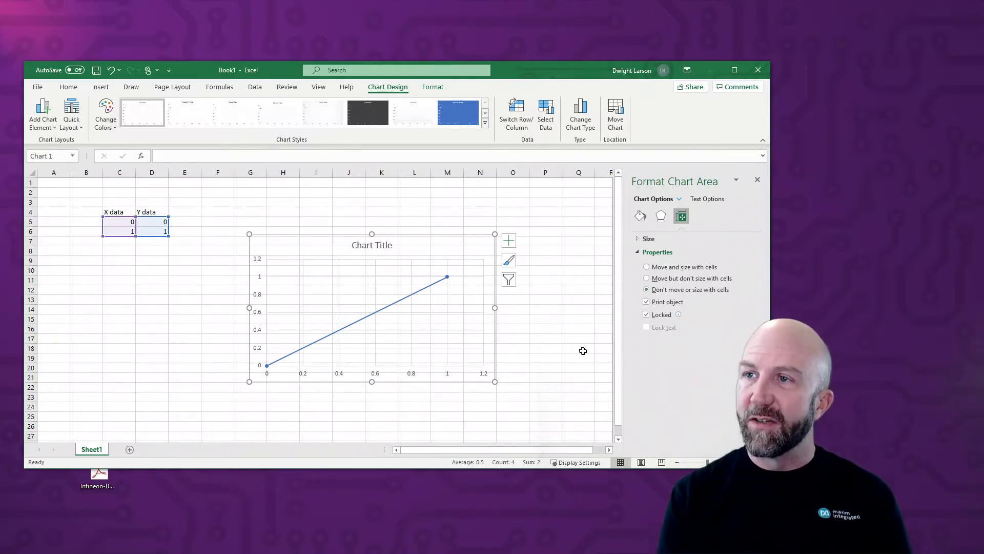
{"action": "left_click", "coordinate": [567, 331]}
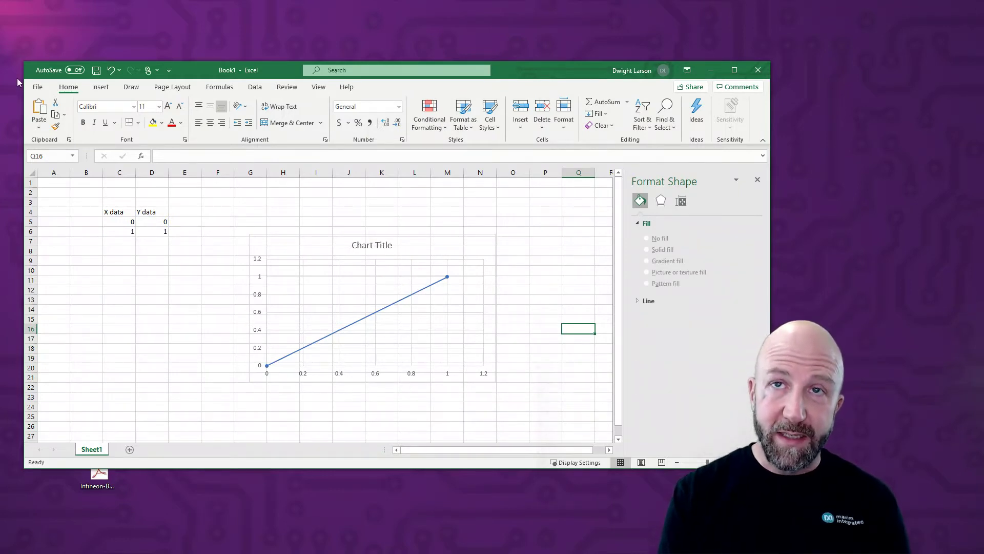
Save the workbook to the Desktop as 'Chart capture template' and move the chart below the data.
{"action": "left_click", "coordinate": [97, 70]}
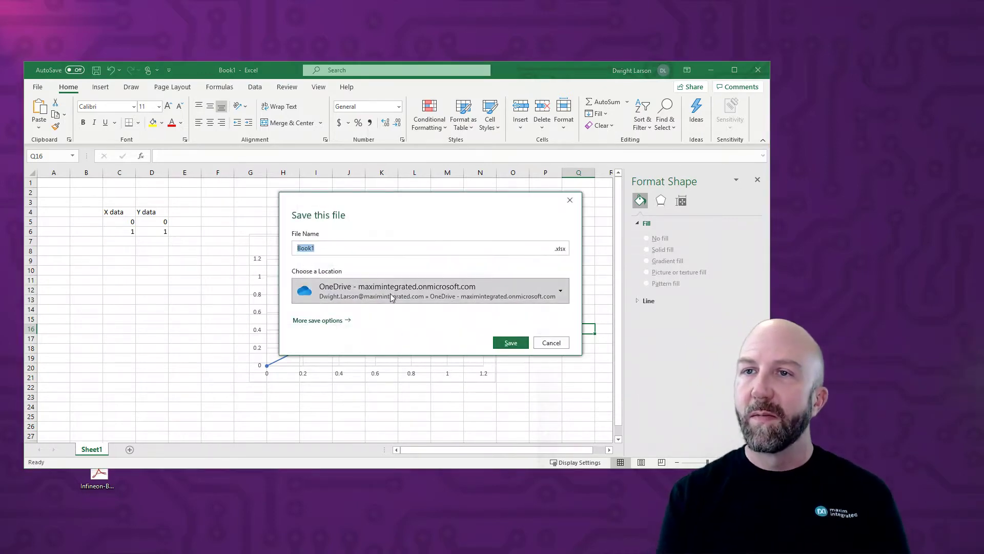
{"action": "left_click", "coordinate": [437, 290]}
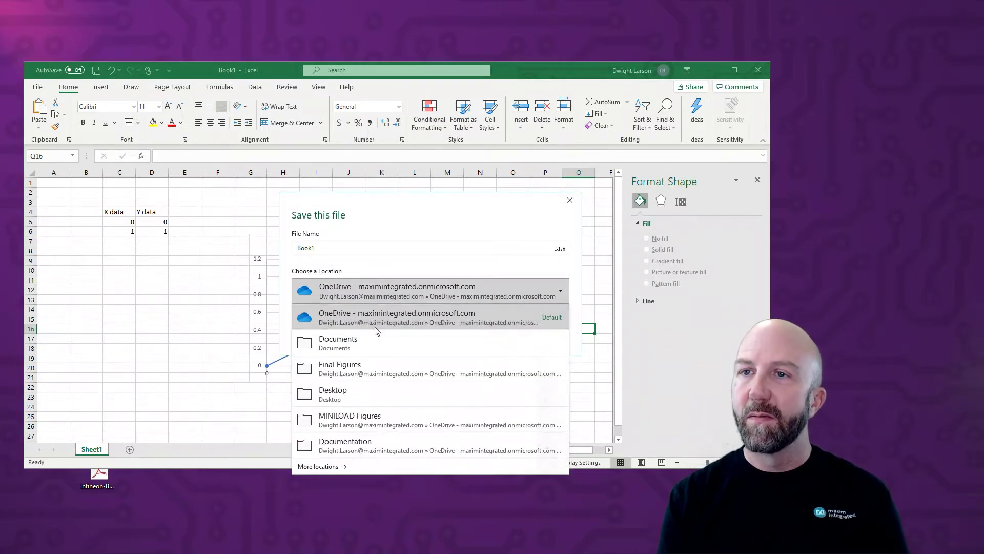
{"action": "left_click", "coordinate": [366, 392]}
{"action": "left_click", "coordinate": [378, 250]}
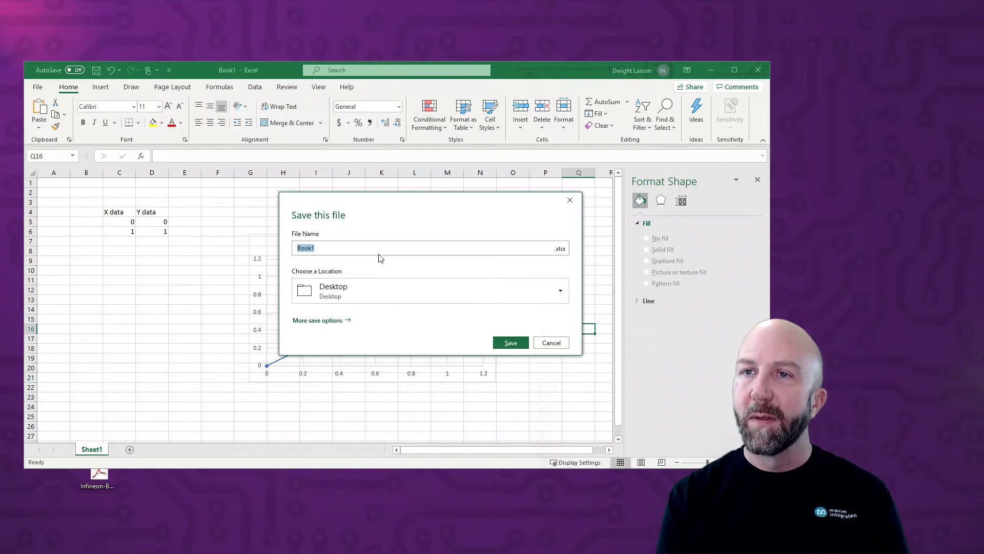
{"action": "type", "text": "Chart c"}
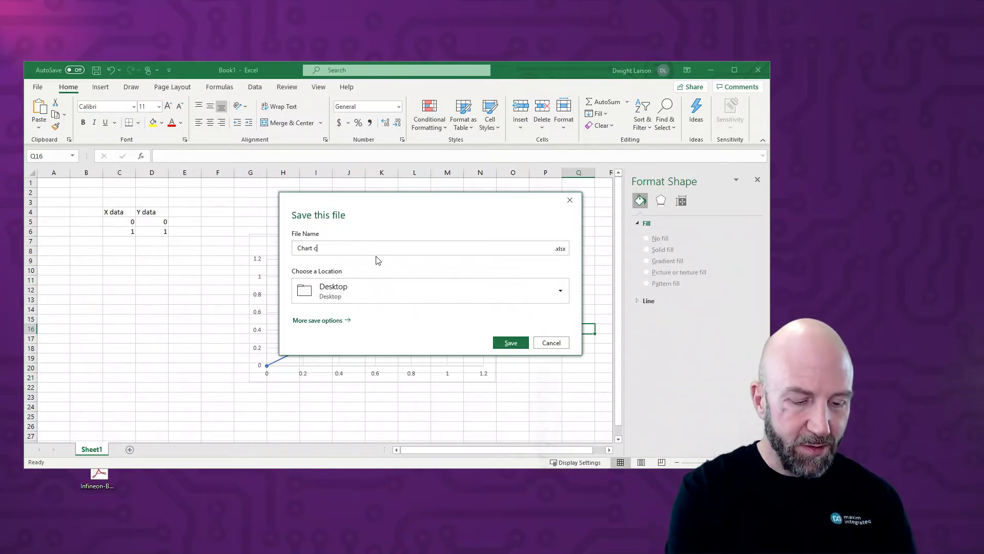
{"action": "type", "text": "apture template"}
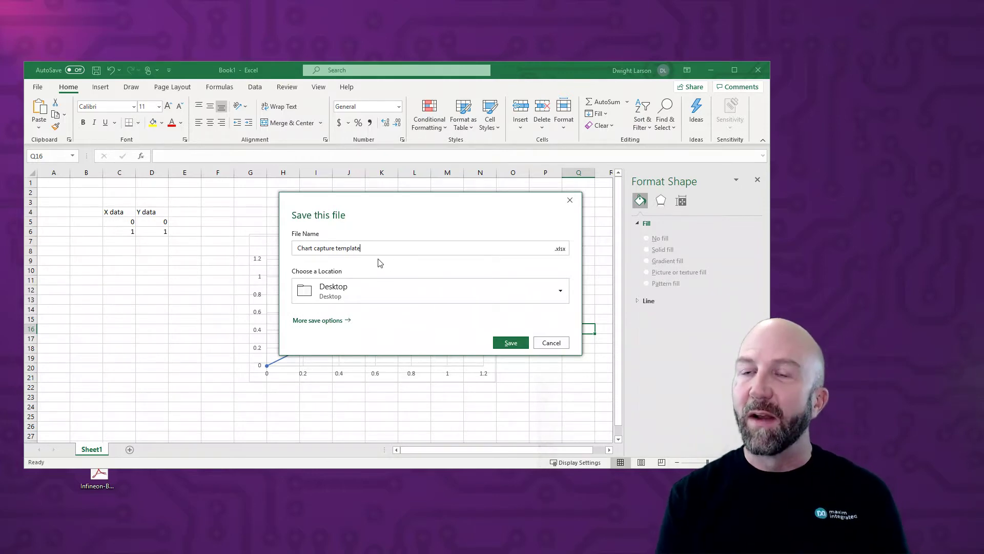
{"action": "left_click", "coordinate": [511, 343]}
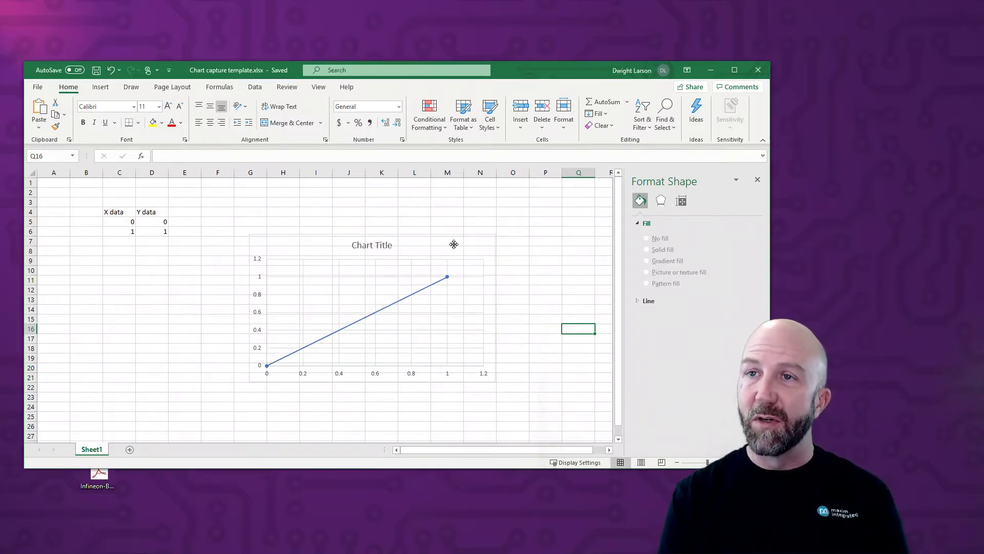
{"action": "left_click_drag", "start_coordinate": [455, 246], "coordinate": [275, 263]}
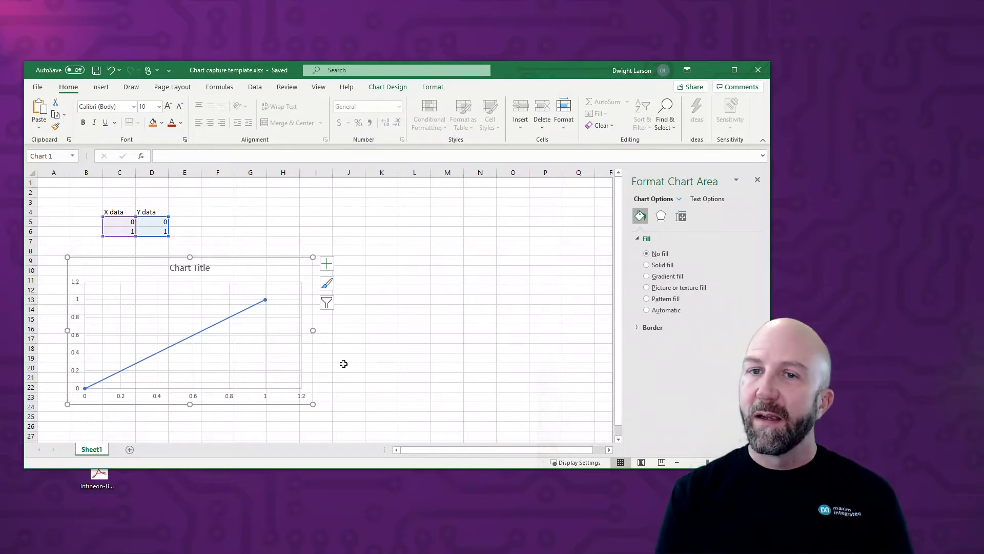
Open the Infineon BSC026NE2LS5 datasheet PDF and scroll down to the page 8 diagrams.
{"action": "double_click", "coordinate": [95, 480]}
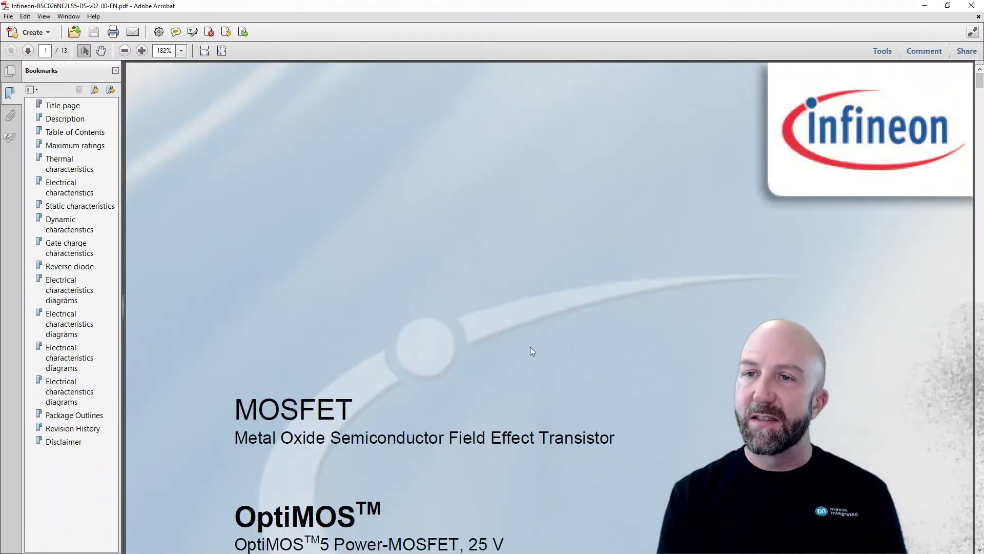
{"action": "scroll", "coordinate": [527, 340], "scroll_direction": "down", "scroll_amount": 2}
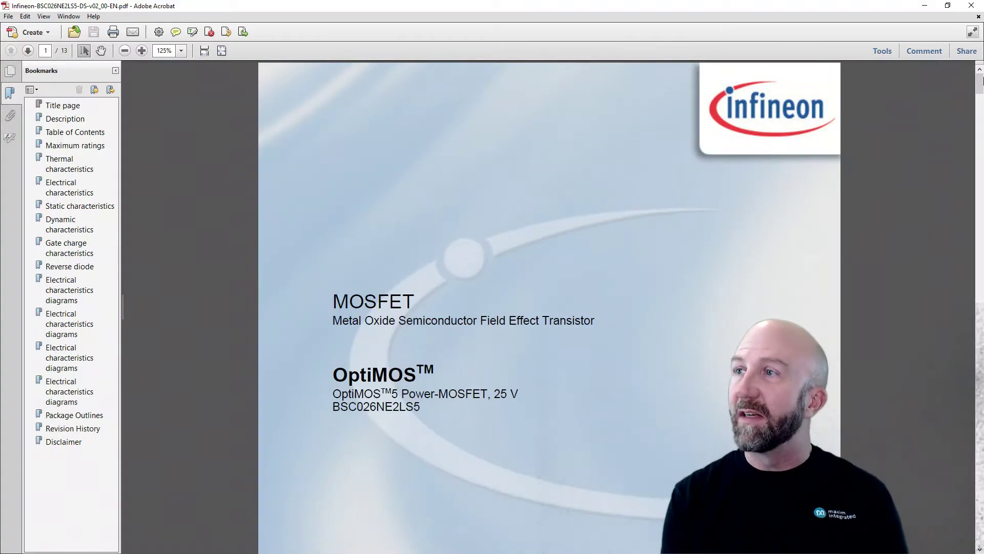
{"action": "left_click_drag", "start_coordinate": [979, 99], "coordinate": [979, 355]}
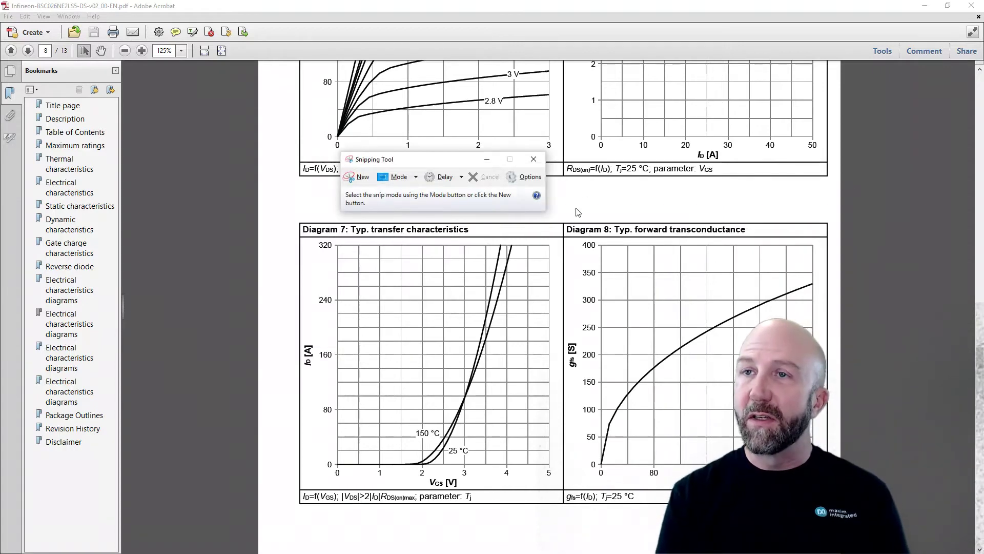
Snip a rectangle around the Diagram 8 forward transconductance graph.
{"action": "left_click", "coordinate": [360, 179]}
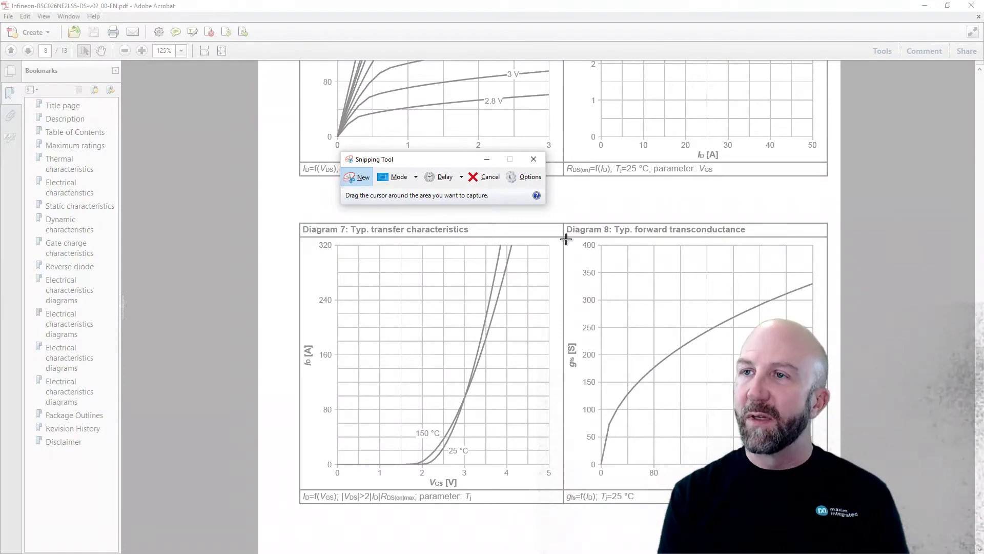
{"action": "left_click_drag", "start_coordinate": [566, 239], "coordinate": [823, 488]}
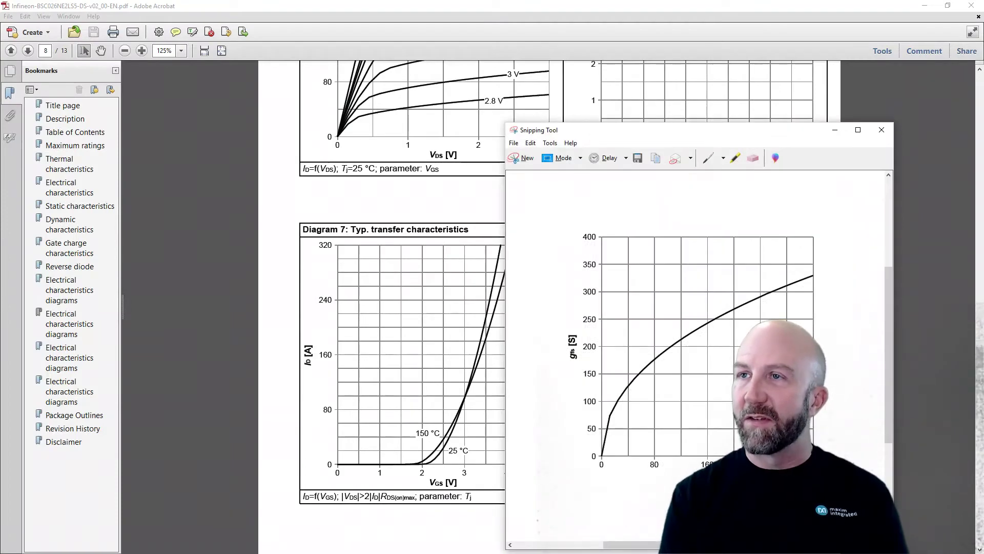
Close Acrobat, paste the captured graph at cell K5 in Excel, and shrink the picture.
{"action": "left_click", "coordinate": [972, 6]}
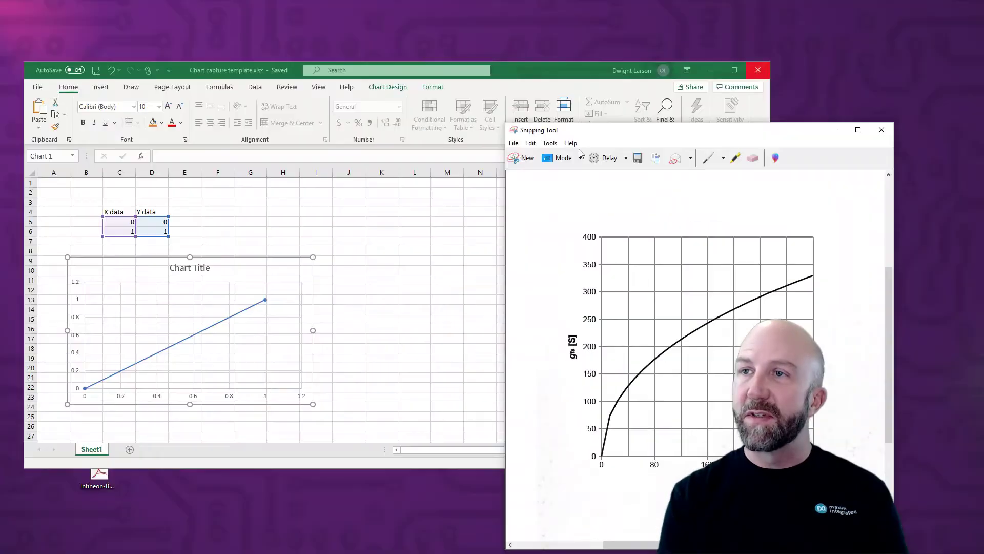
{"action": "left_click", "coordinate": [379, 251]}
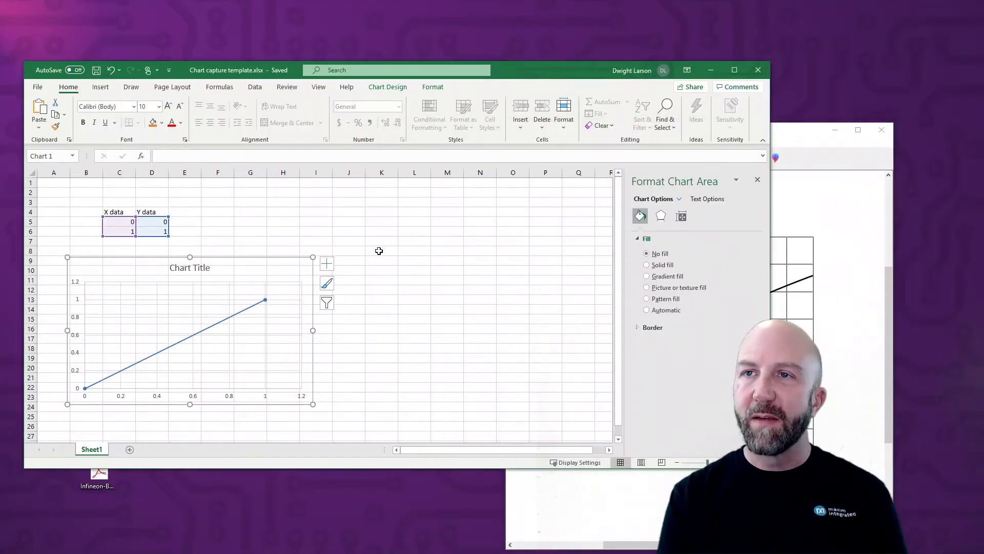
{"action": "left_click", "coordinate": [385, 240]}
{"action": "left_click", "coordinate": [384, 219]}
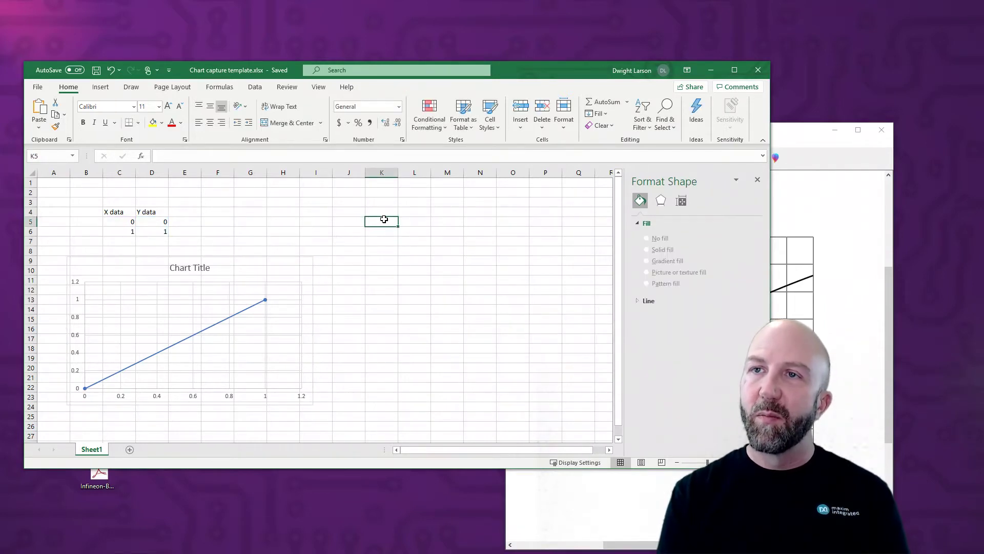
{"action": "key", "text": "ctrl+v"}
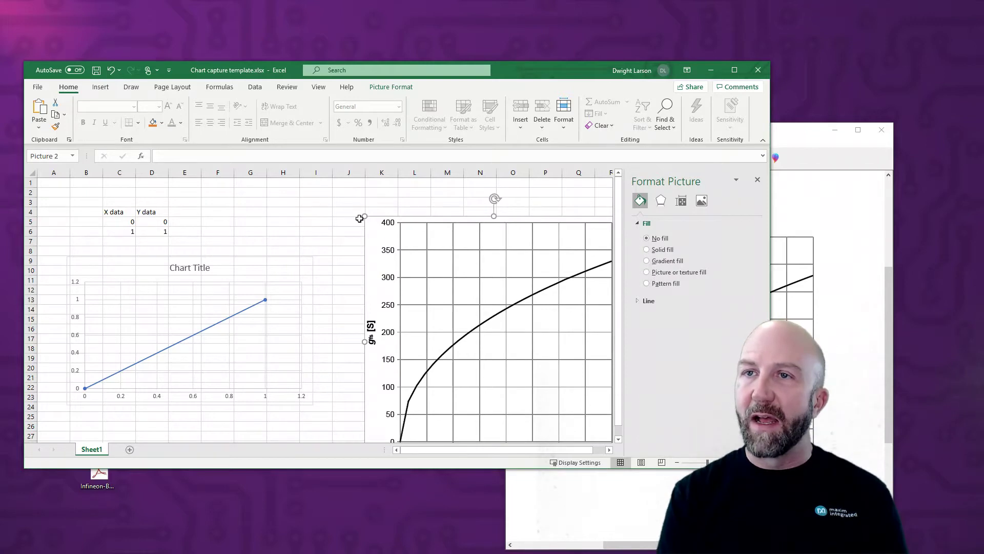
{"action": "left_click_drag", "start_coordinate": [365, 216], "coordinate": [403, 253]}
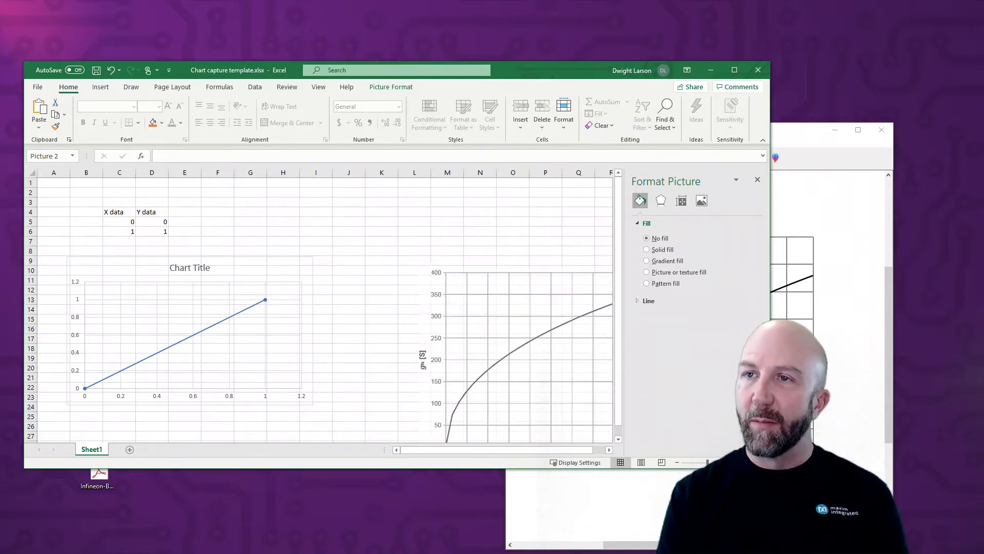
{"action": "left_click_drag", "start_coordinate": [479, 307], "coordinate": [459, 278]}
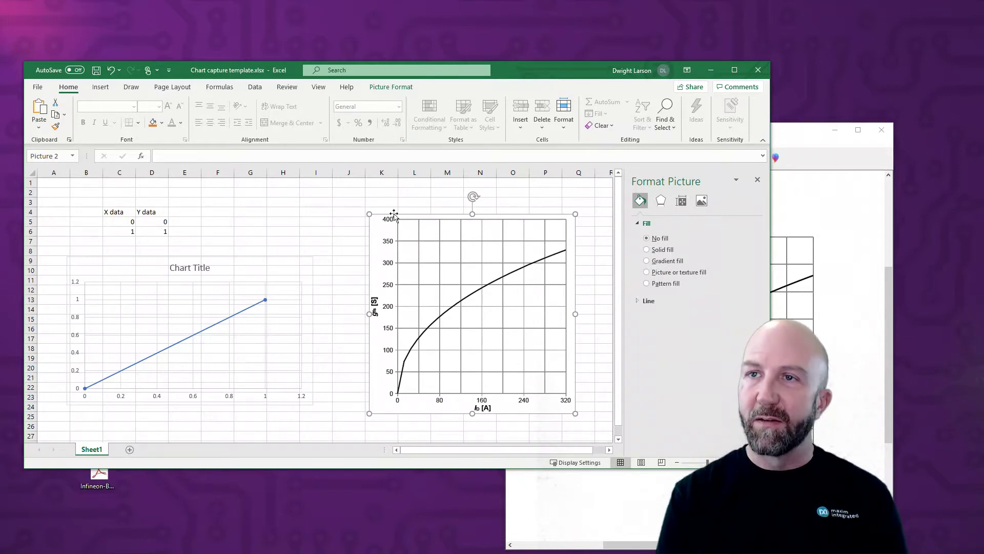
Nudge the graph picture and line chart into place and set the picture to Don't move or size with cells.
{"action": "left_click_drag", "start_coordinate": [496, 349], "coordinate": [488, 346]}
{"action": "left_click_drag", "start_coordinate": [199, 367], "coordinate": [224, 386]}
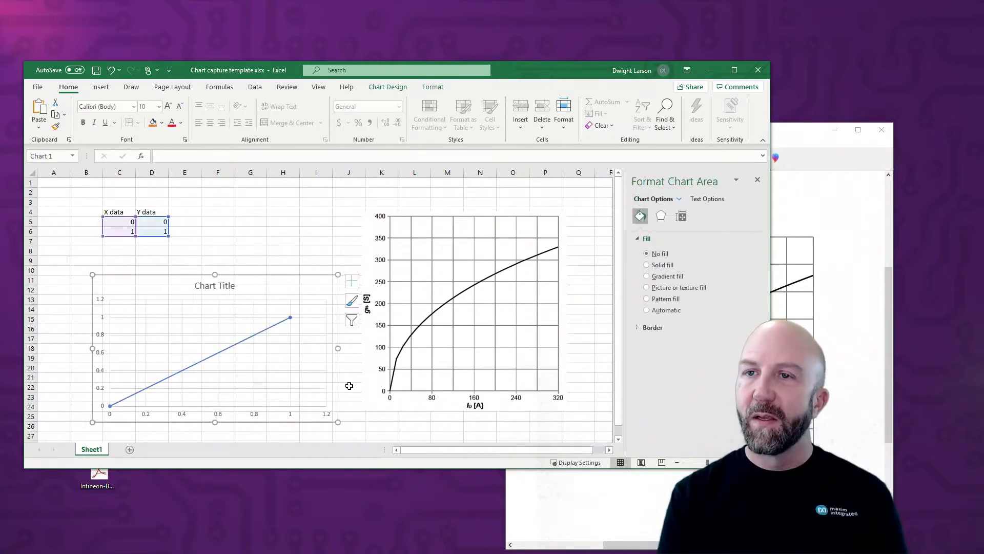
{"action": "left_click", "coordinate": [353, 388]}
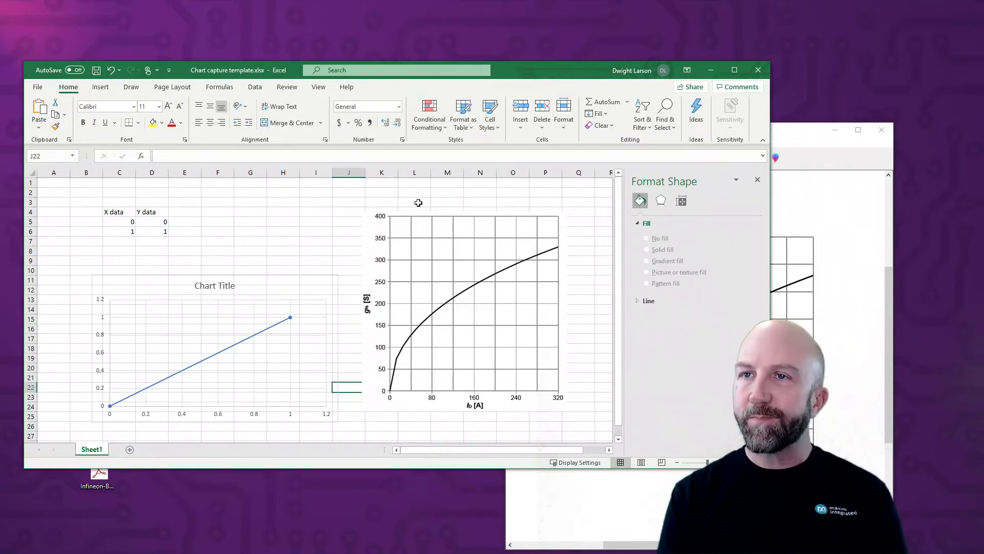
{"action": "left_click", "coordinate": [377, 234]}
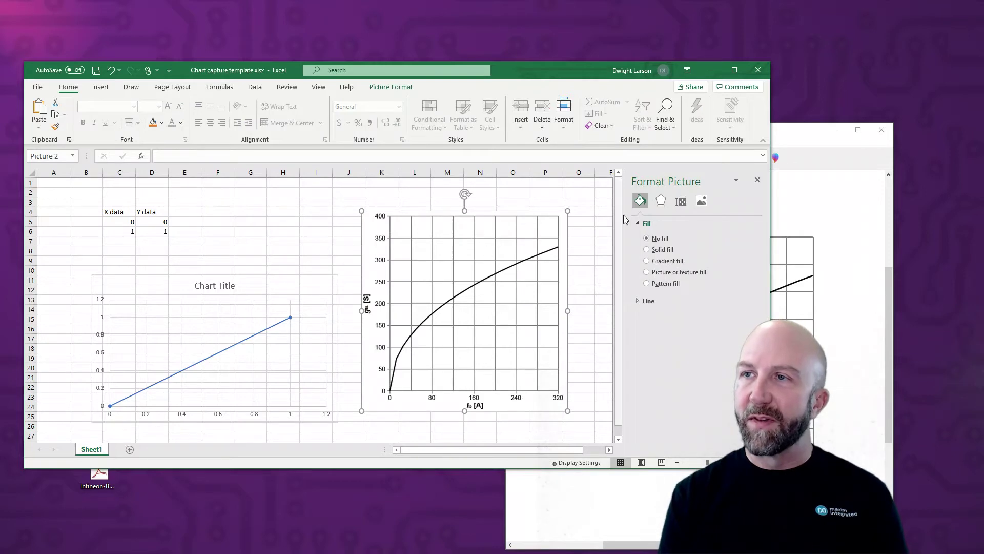
{"action": "left_click", "coordinate": [681, 201]}
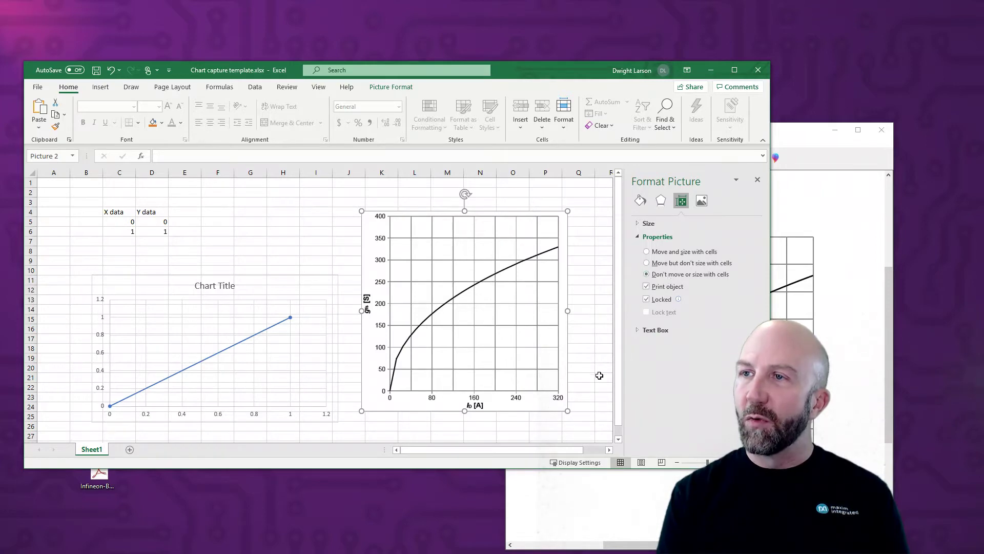
{"action": "left_click", "coordinate": [317, 232]}
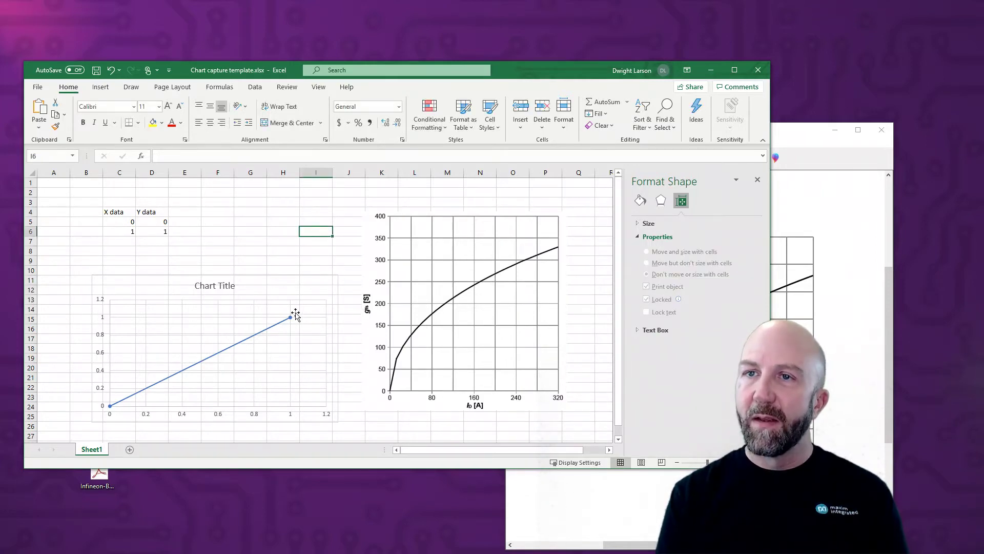
{"action": "left_click", "coordinate": [296, 287]}
Bring the line chart to the front, drag it over the graph picture, and stretch it to cover it.
{"action": "right_click", "coordinate": [298, 287]}
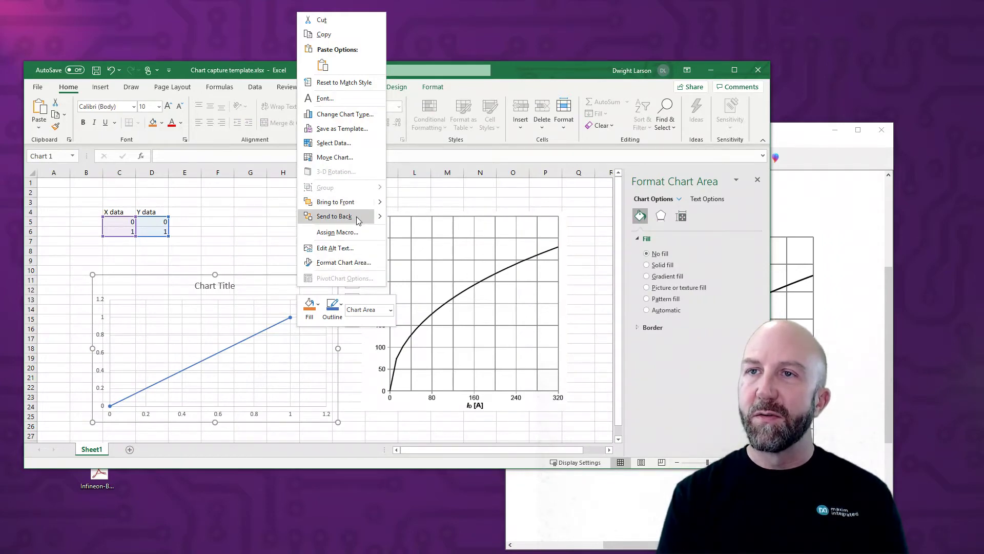
{"action": "left_click", "coordinate": [355, 202]}
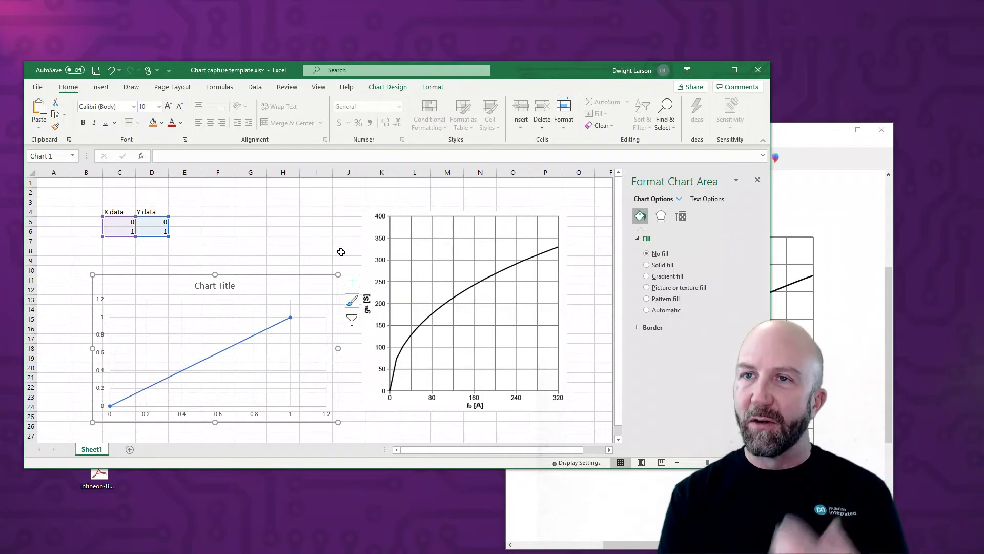
{"action": "left_click_drag", "start_coordinate": [303, 280], "coordinate": [560, 195]}
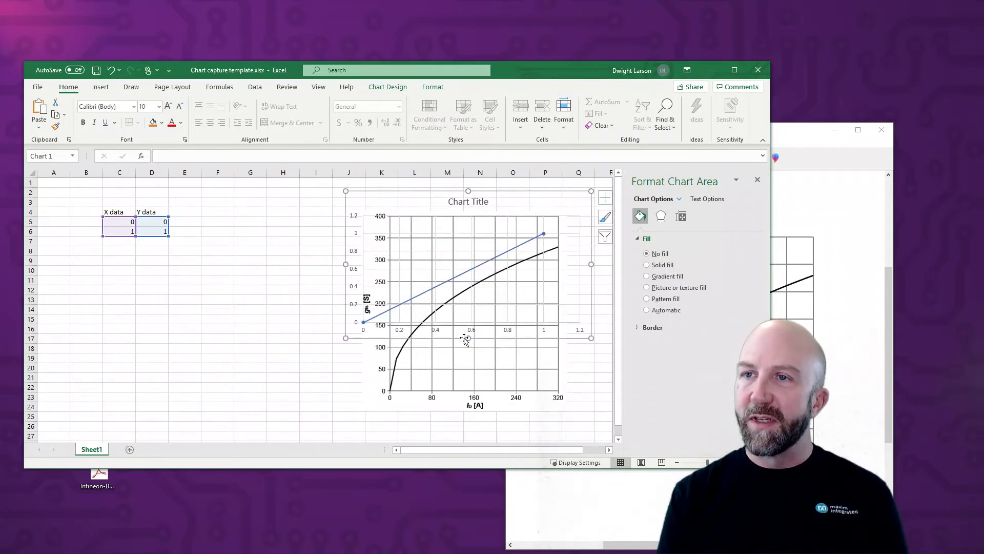
{"action": "left_click_drag", "start_coordinate": [468, 338], "coordinate": [468, 431]}
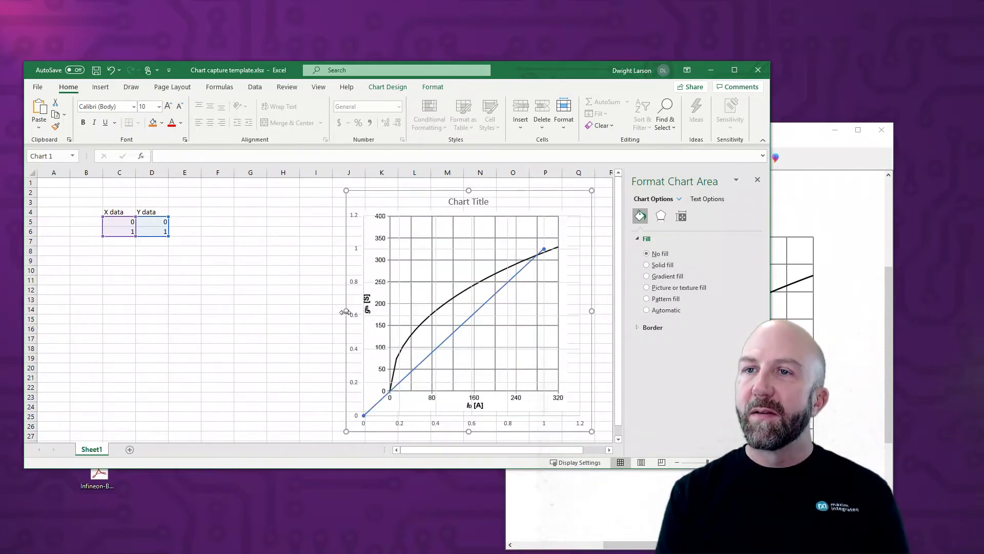
{"action": "left_click_drag", "start_coordinate": [346, 312], "coordinate": [329, 312]}
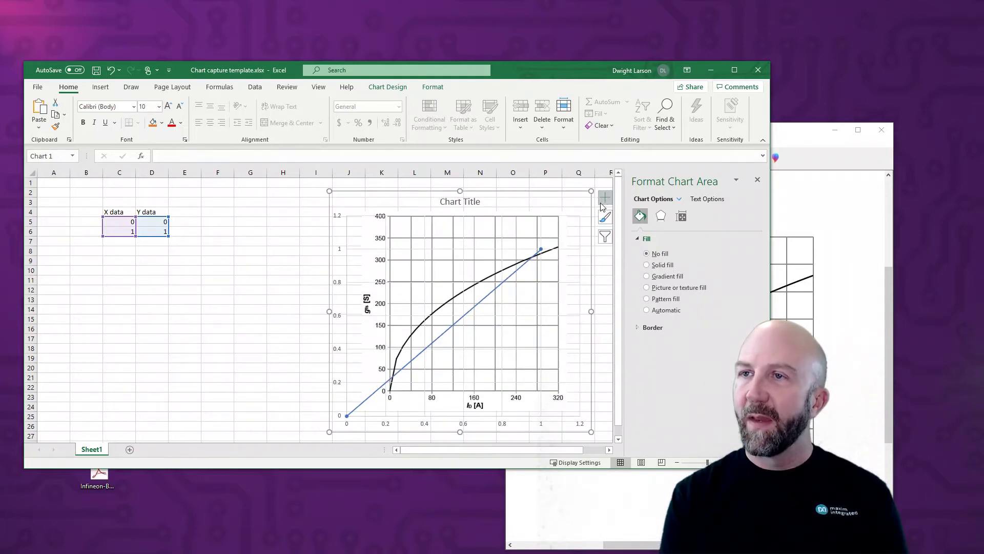
Drag the plot area's corners until its axes match the transconductance graph's grid frame.
{"action": "left_click", "coordinate": [429, 274]}
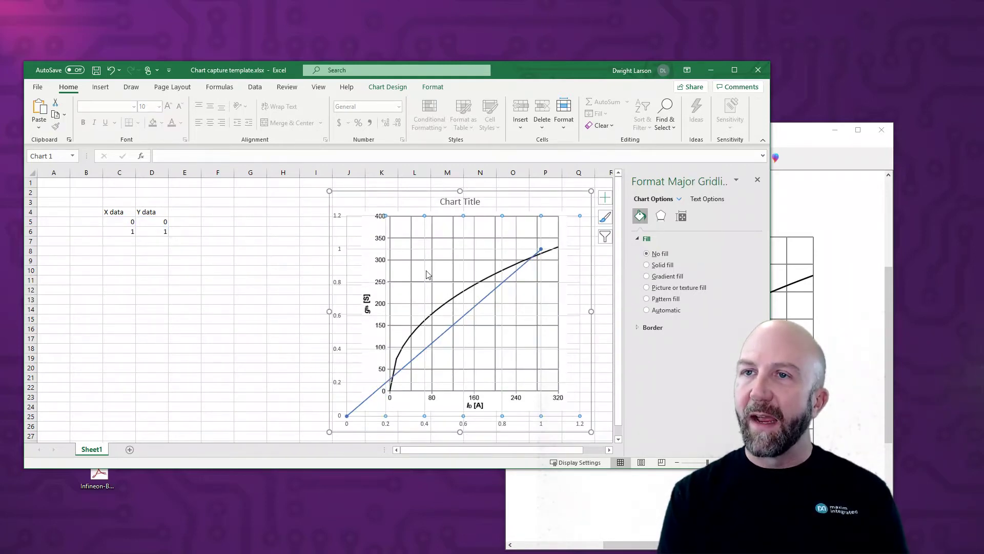
{"action": "left_click", "coordinate": [401, 231]}
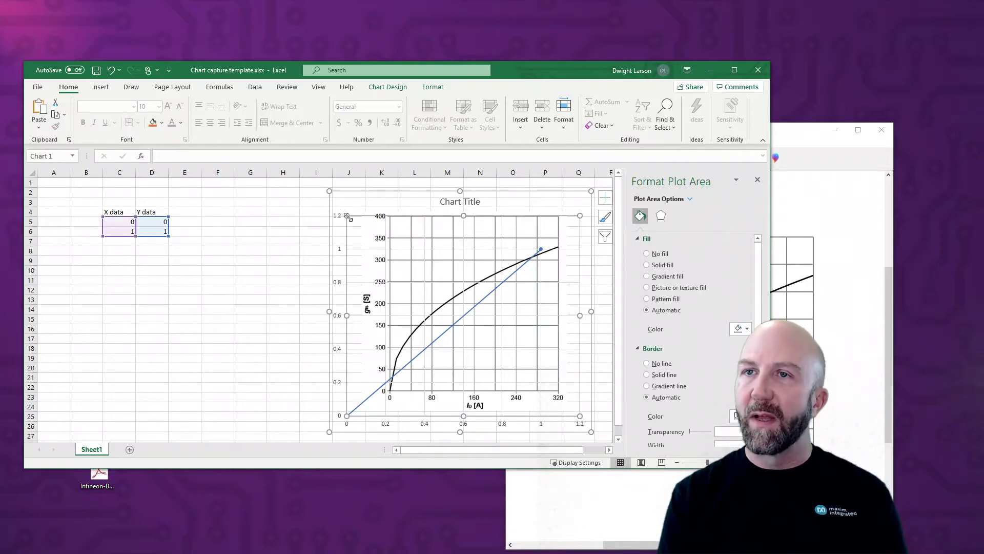
{"action": "left_click_drag", "start_coordinate": [346, 216], "coordinate": [390, 215]}
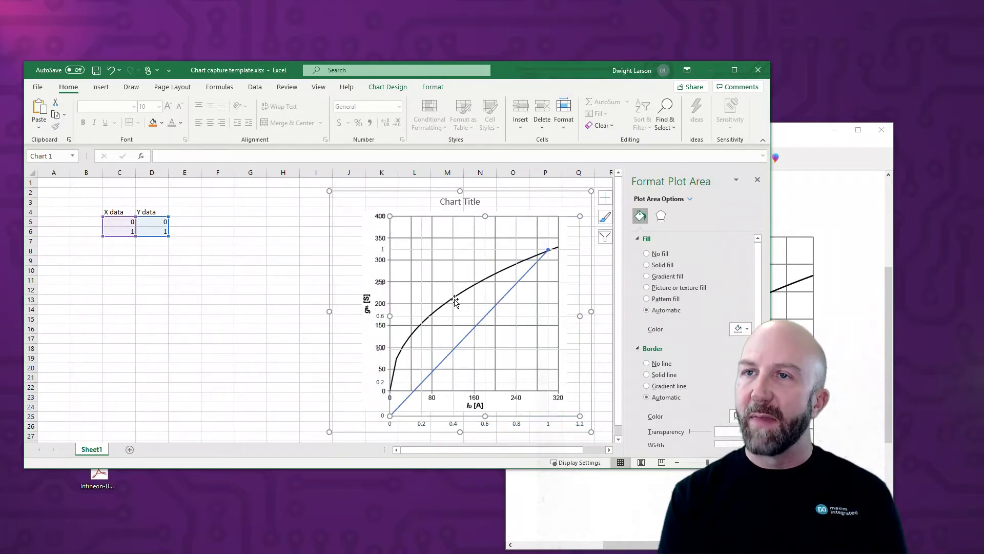
{"action": "left_click_drag", "start_coordinate": [580, 410], "coordinate": [566, 403]}
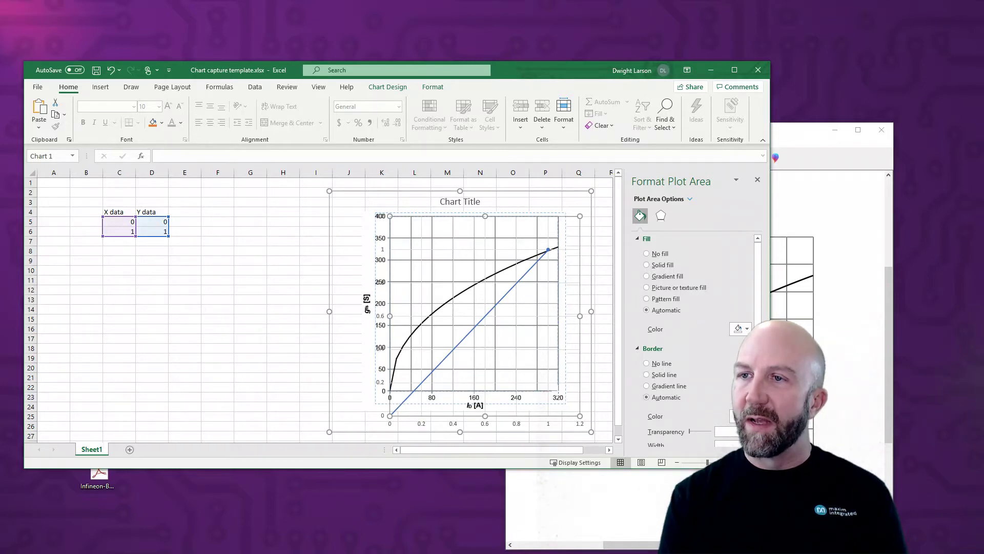
{"action": "left_click_drag", "start_coordinate": [566, 403], "coordinate": [566, 403]}
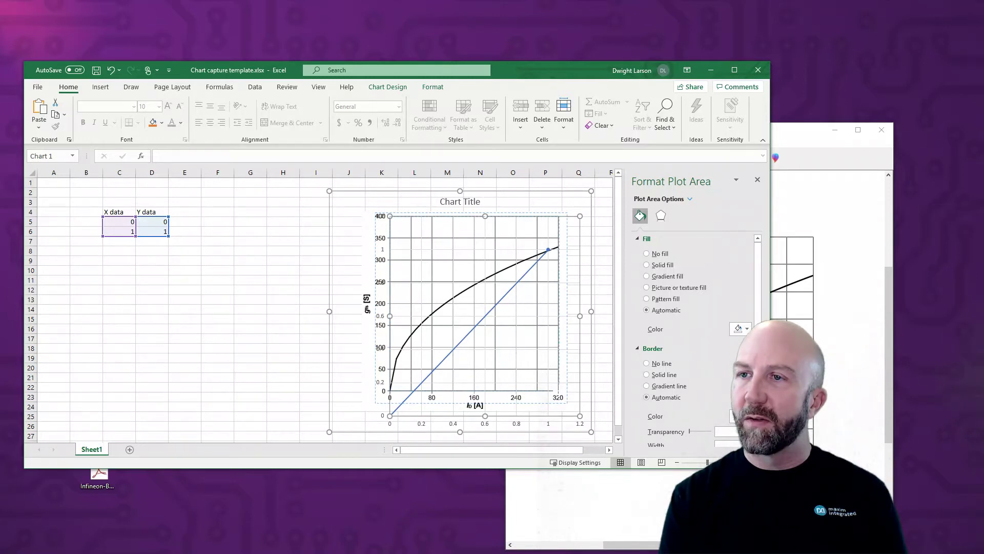
{"action": "left_click_drag", "start_coordinate": [566, 403], "coordinate": [566, 403]}
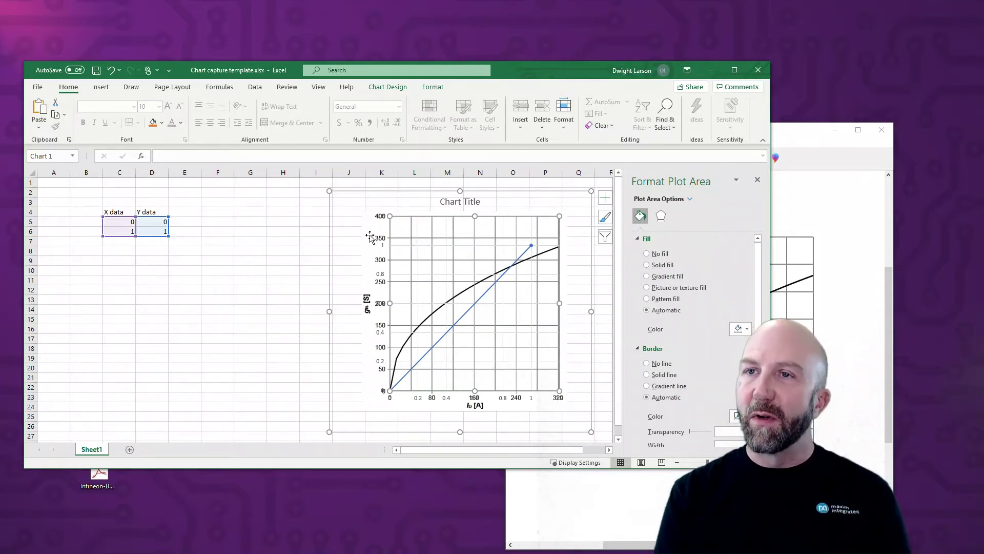
{"action": "left_click", "coordinate": [381, 277]}
Set the vertical axis bounds to minimum 0 and maximum 400.
{"action": "right_click", "coordinate": [381, 277]}
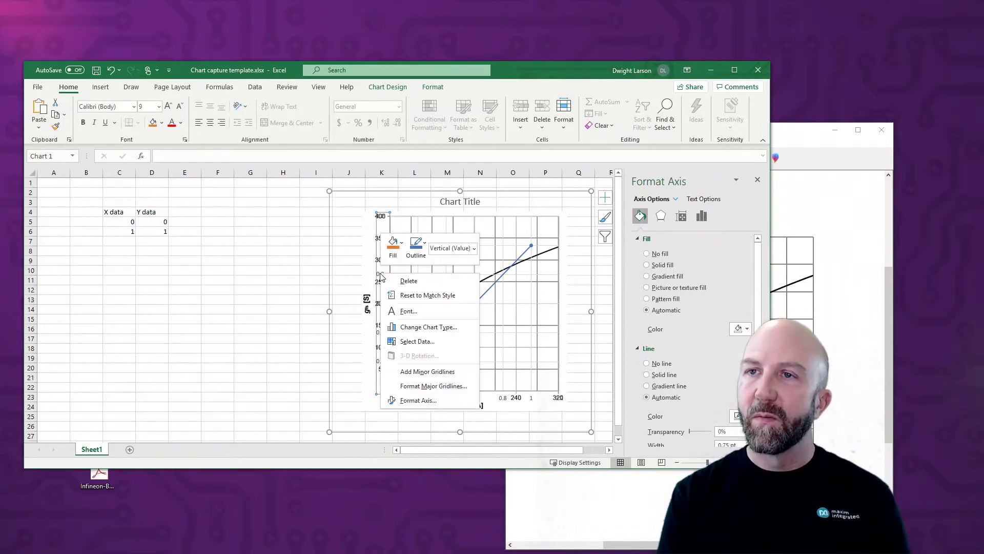
{"action": "left_click", "coordinate": [439, 398]}
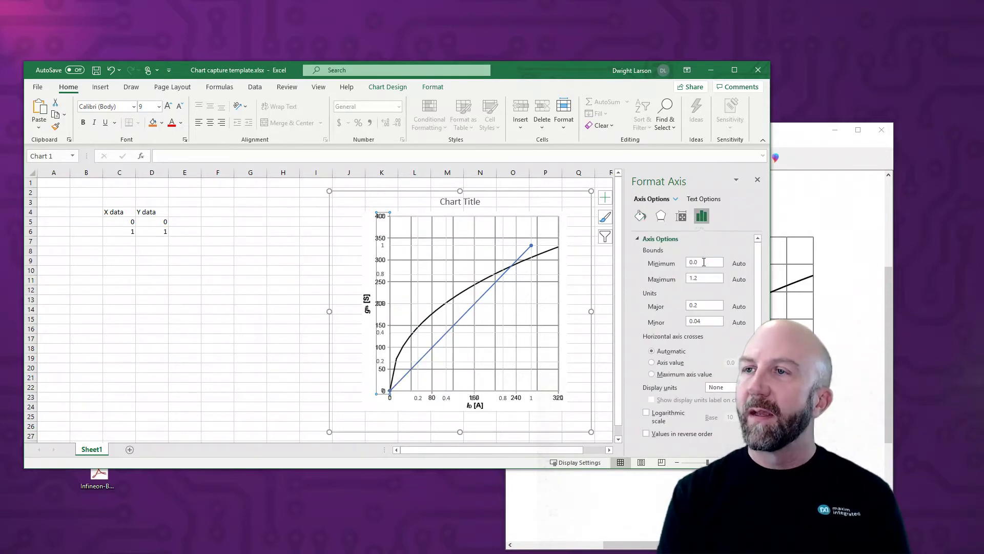
{"action": "left_click", "coordinate": [695, 262]}
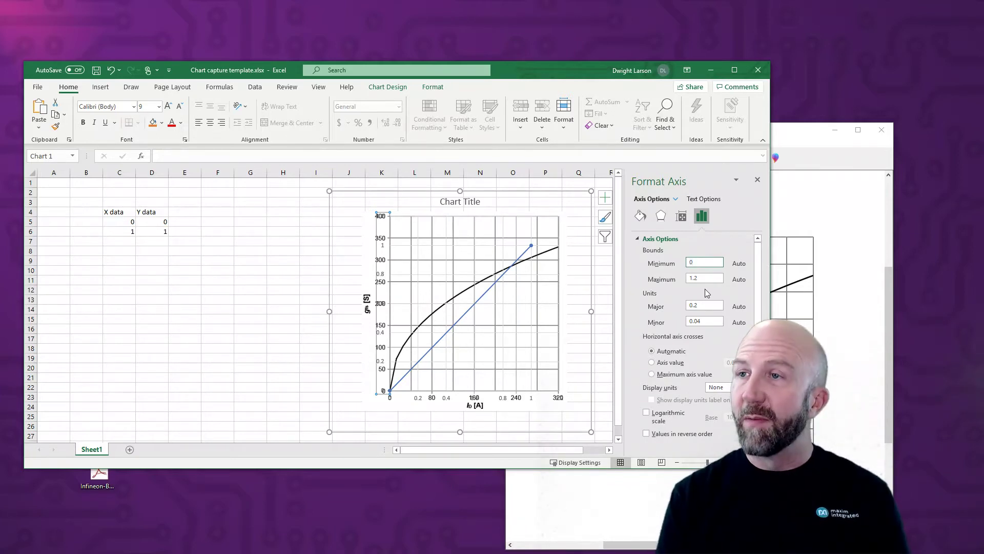
{"action": "key", "text": "Tab"}
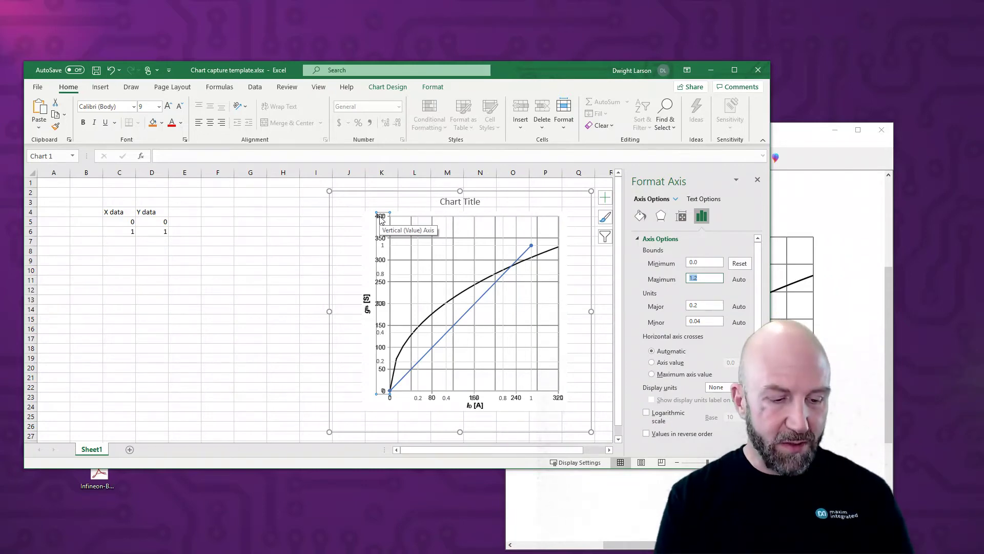
{"action": "type", "text": "400"}
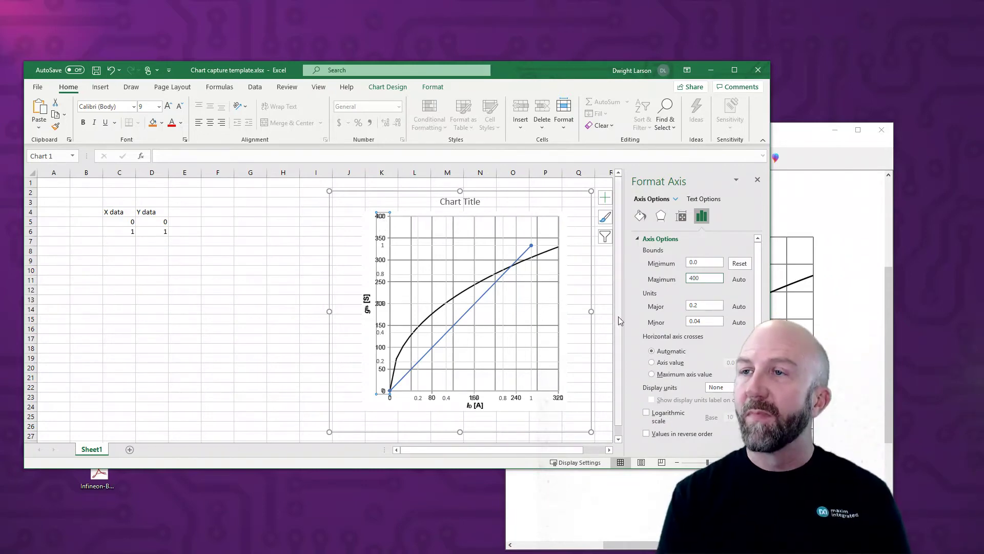
{"action": "left_click", "coordinate": [279, 330]}
Set the horizontal axis bounds to minimum 0 and maximum 320, then reselect the whole chart.
{"action": "left_click", "coordinate": [505, 400]}
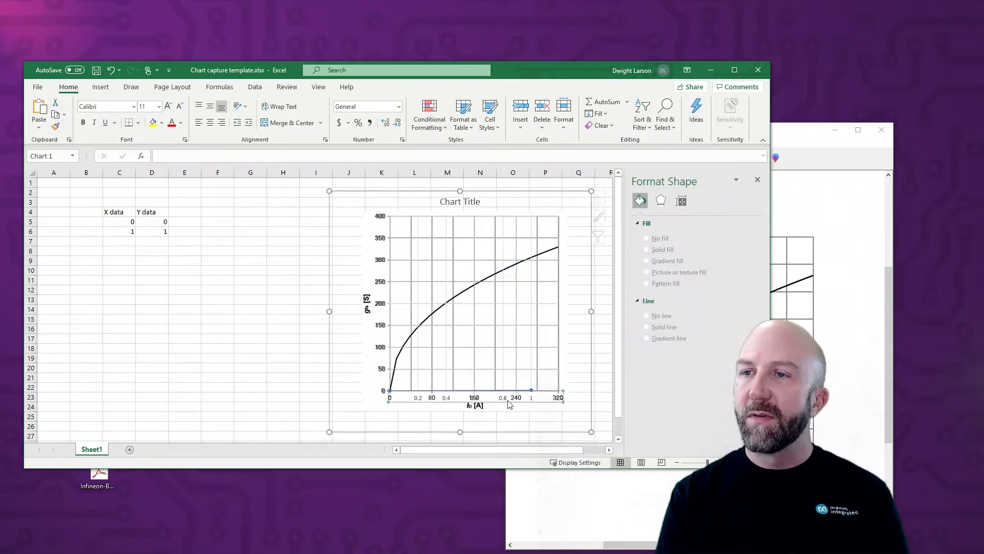
{"action": "right_click", "coordinate": [502, 399]}
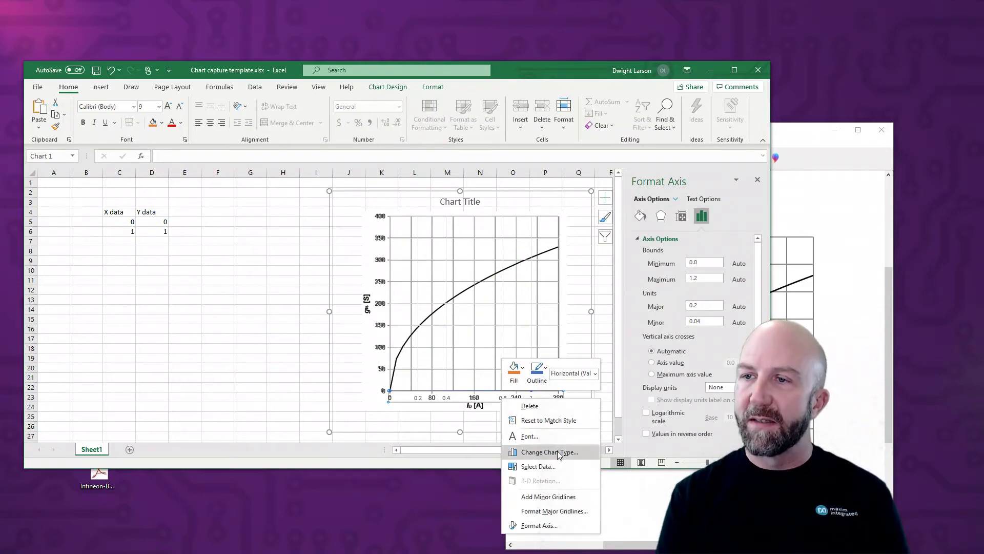
{"action": "left_click", "coordinate": [558, 525]}
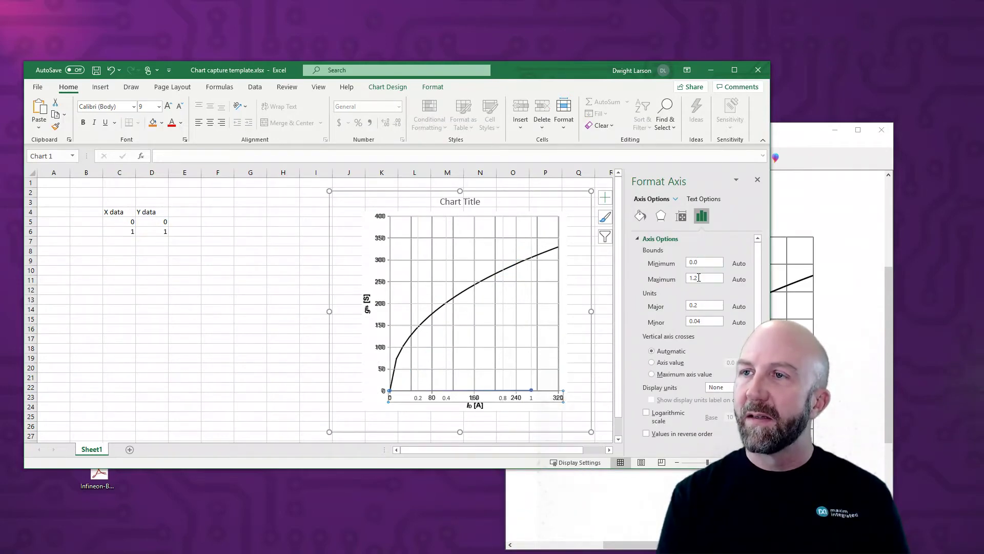
{"action": "double_click", "coordinate": [706, 263]}
{"action": "type", "text": "0"}
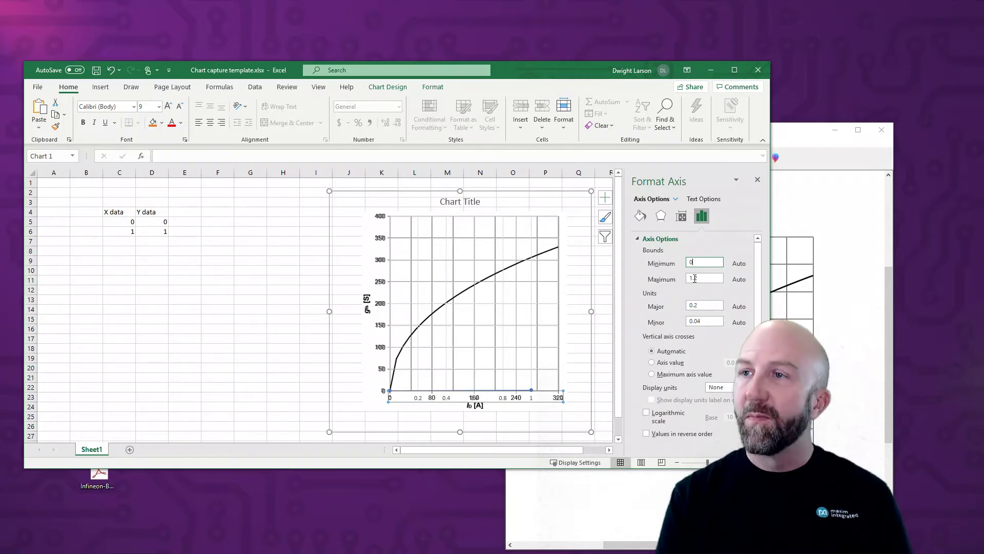
{"action": "double_click", "coordinate": [708, 278]}
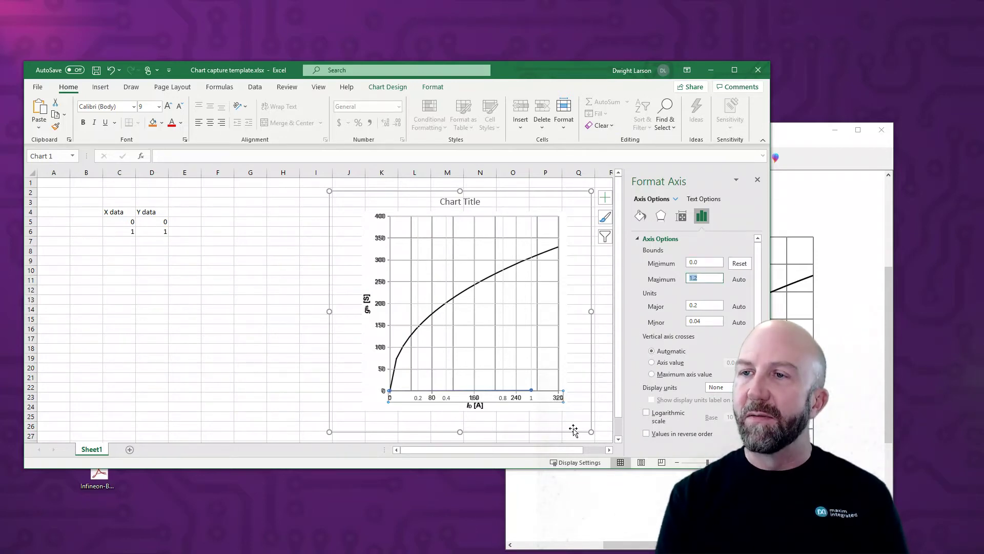
{"action": "type", "text": "320"}
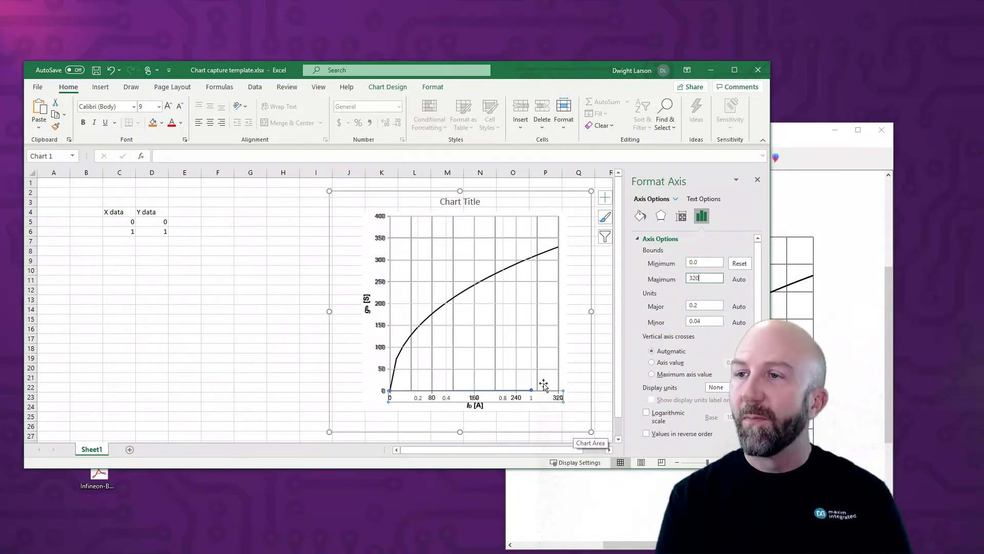
{"action": "left_click", "coordinate": [276, 295]}
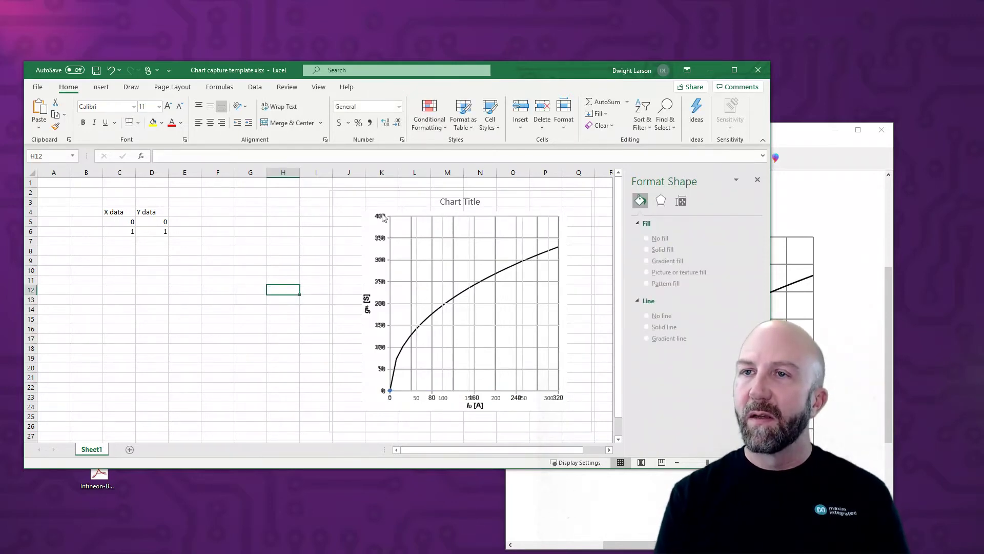
{"action": "left_click", "coordinate": [566, 374]}
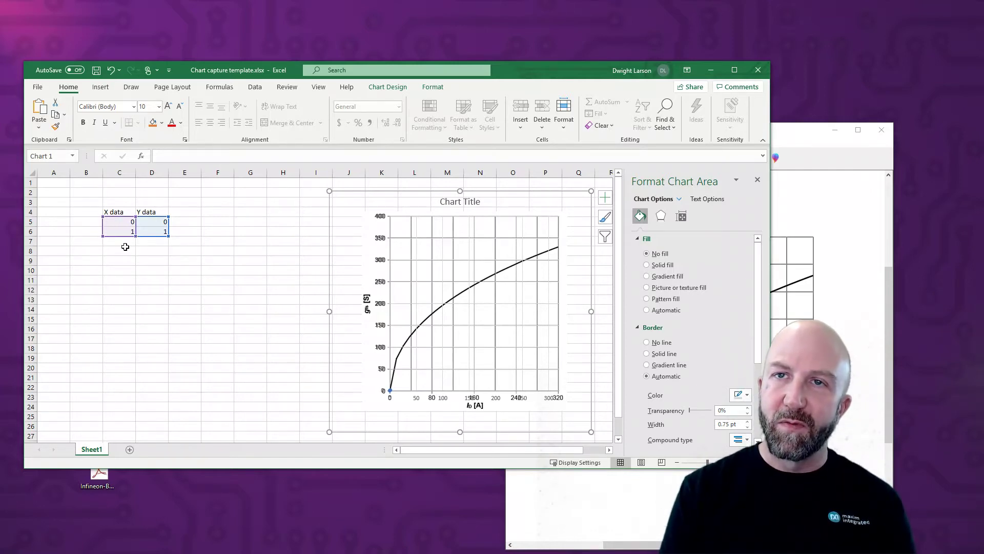
Enter the end point in row 6 as X 320, settling its Y value on 330.
{"action": "left_click", "coordinate": [115, 222]}
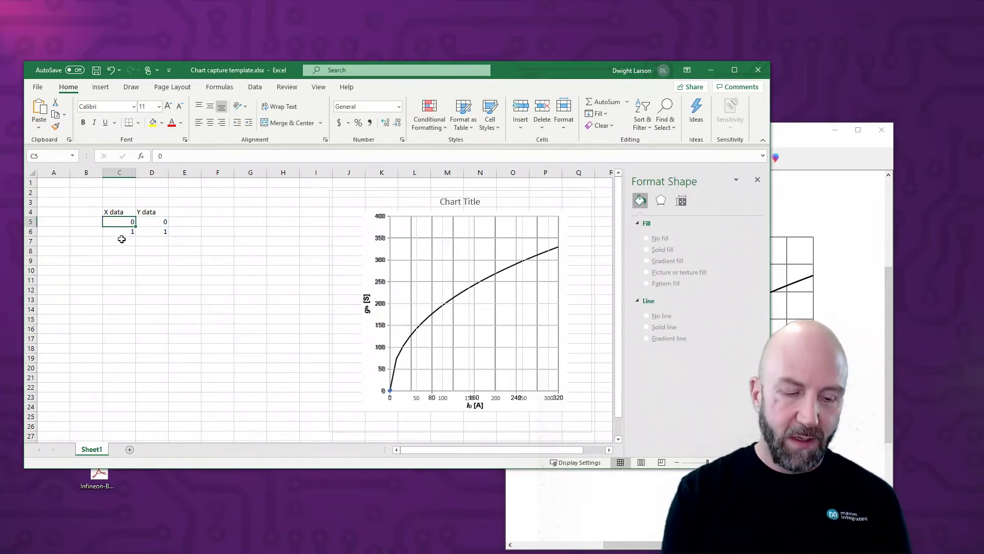
{"action": "key", "text": "Down"}
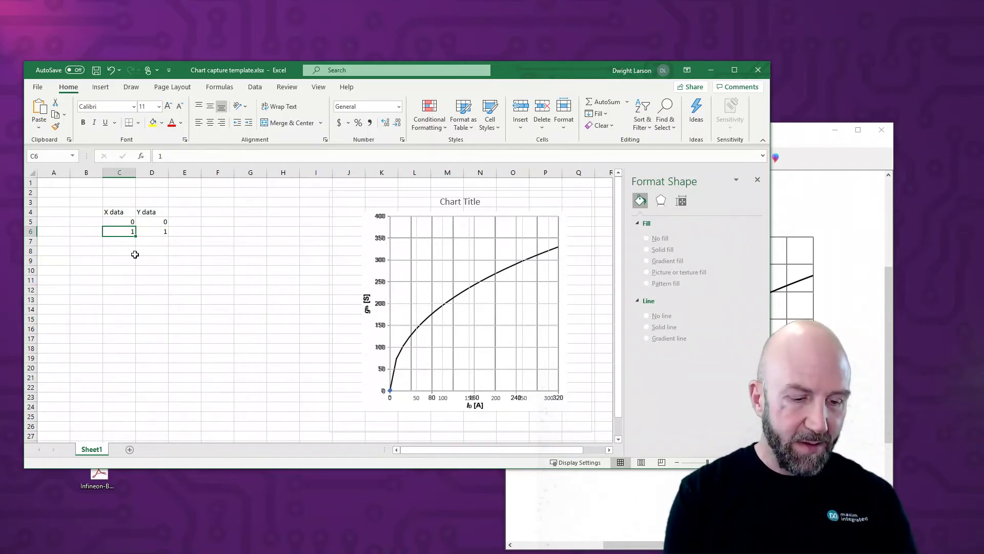
{"action": "type", "text": "320"}
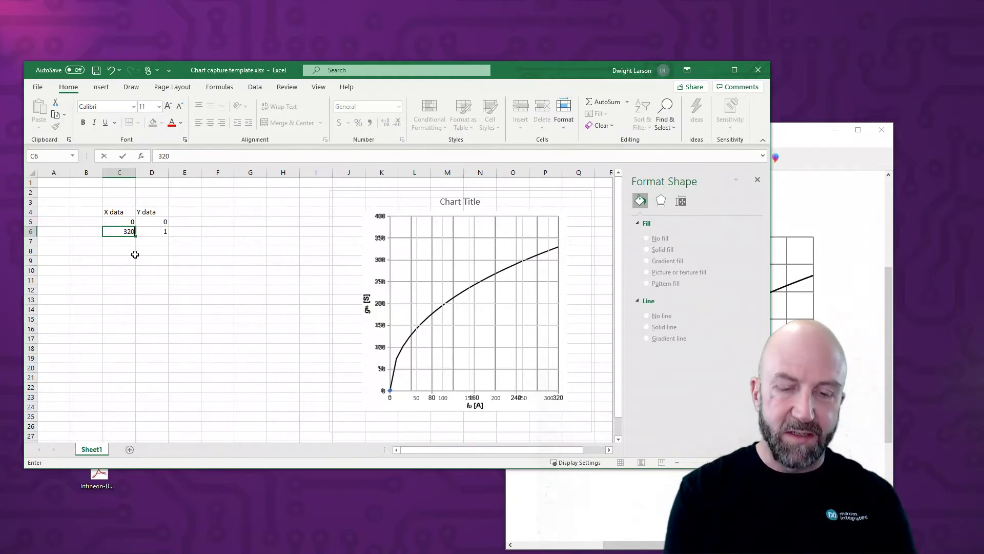
{"action": "key", "text": "Tab"}
{"action": "type", "text": "1"}
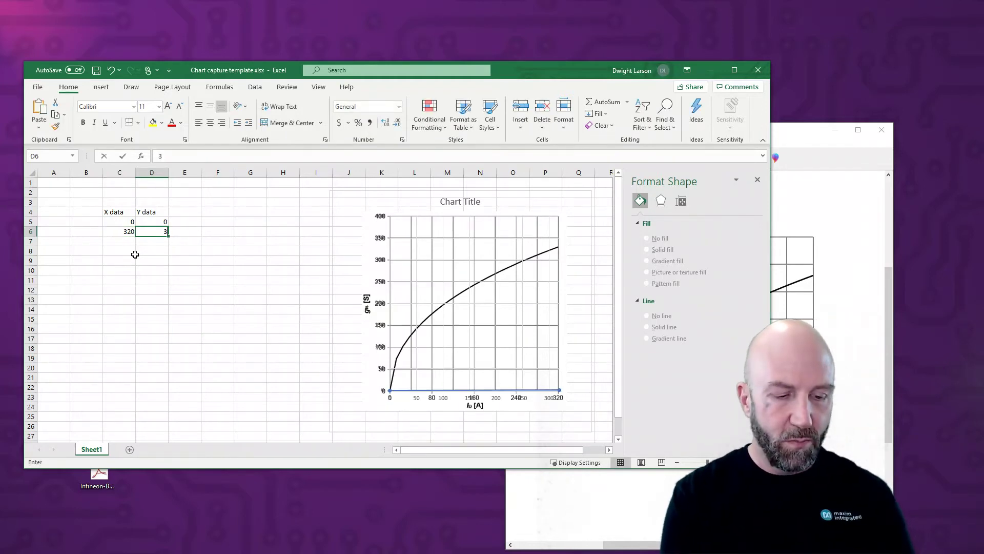
{"action": "type", "text": "25"}
{"action": "key", "text": "Return"}
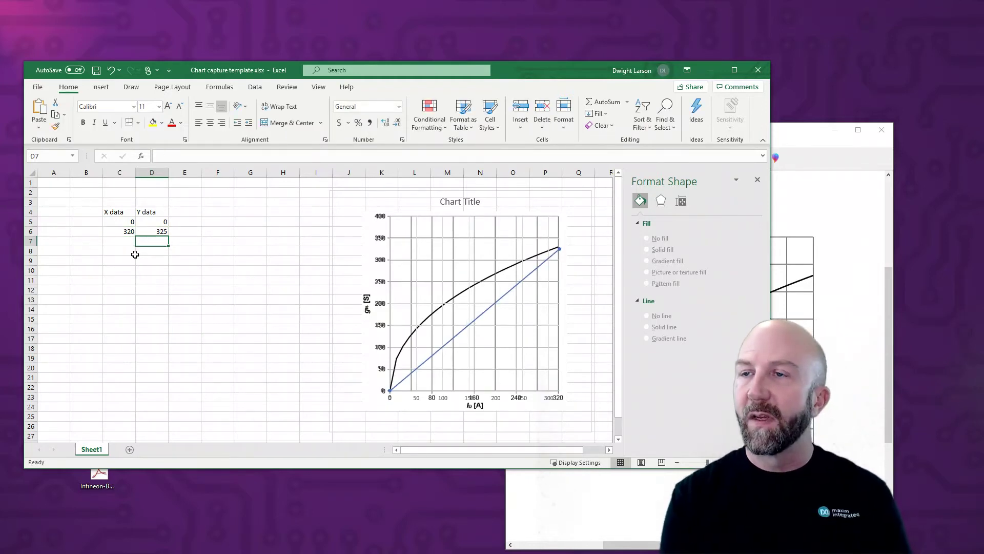
{"action": "left_click", "coordinate": [151, 231]}
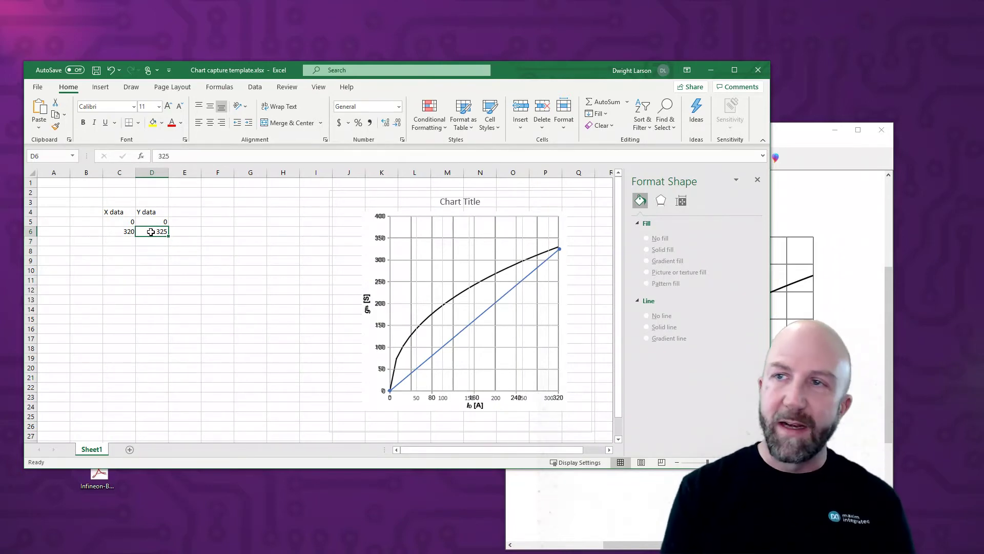
{"action": "type", "text": "327"}
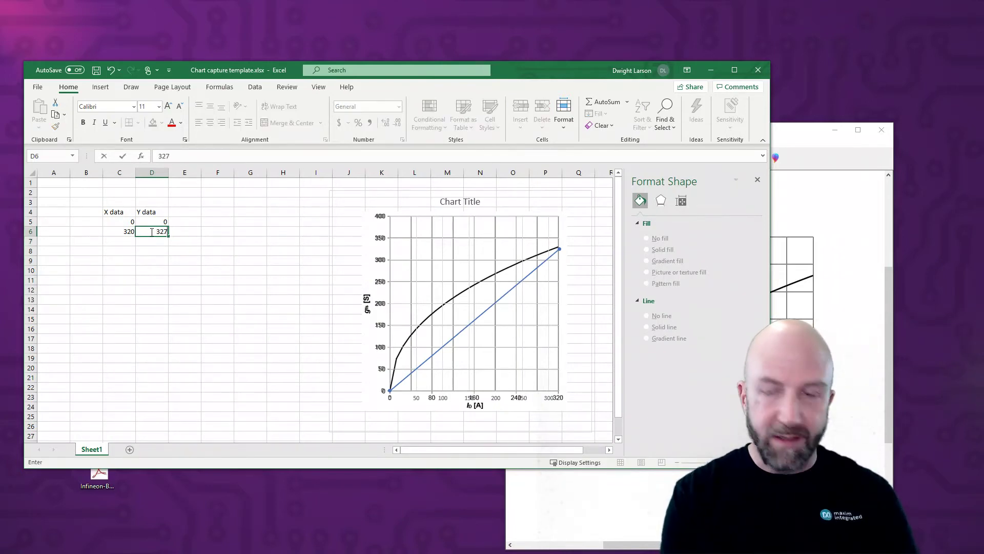
{"action": "key", "text": "Return"}
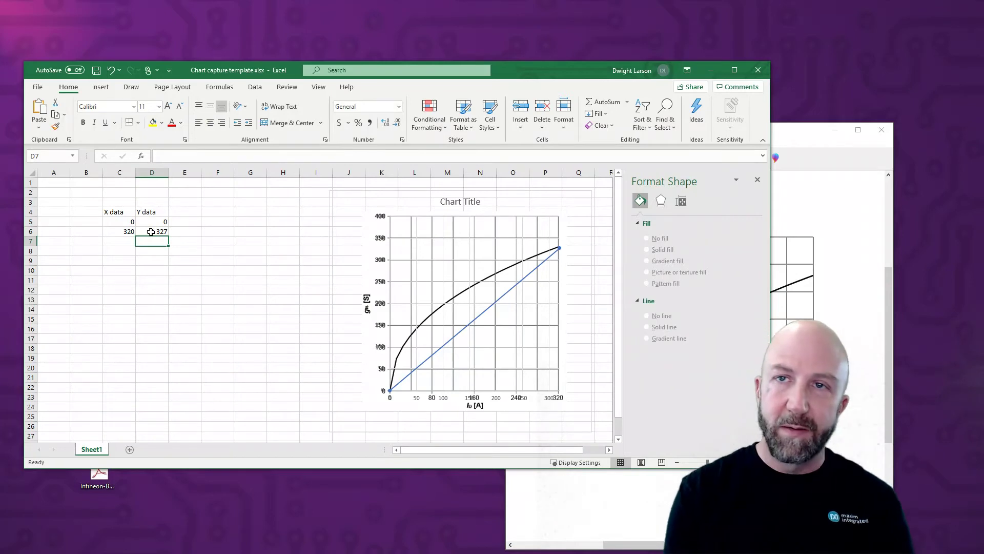
{"action": "key", "text": "Right"}
{"action": "key", "text": "Up"}
{"action": "key", "text": "Left"}
{"action": "type", "text": "3"}
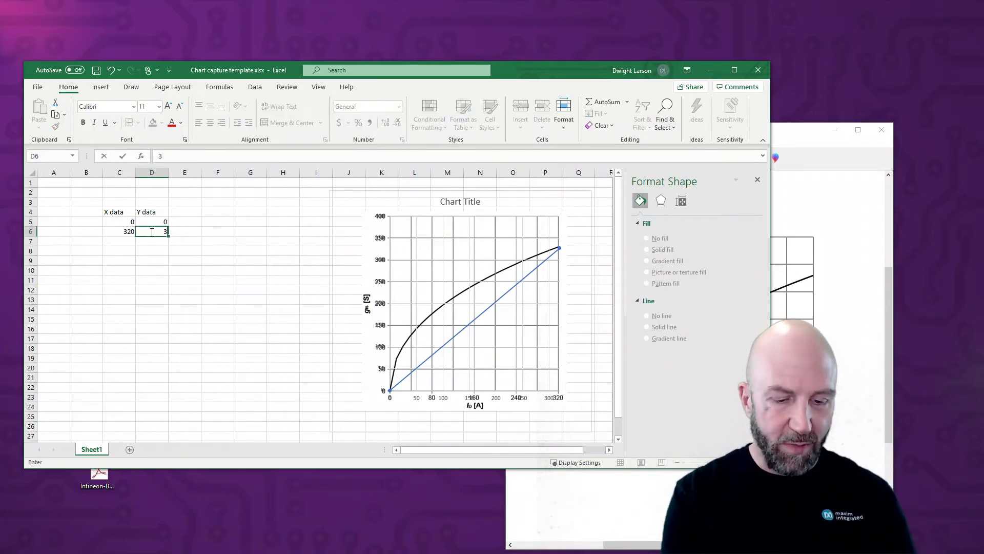
{"action": "key", "text": "Return"}
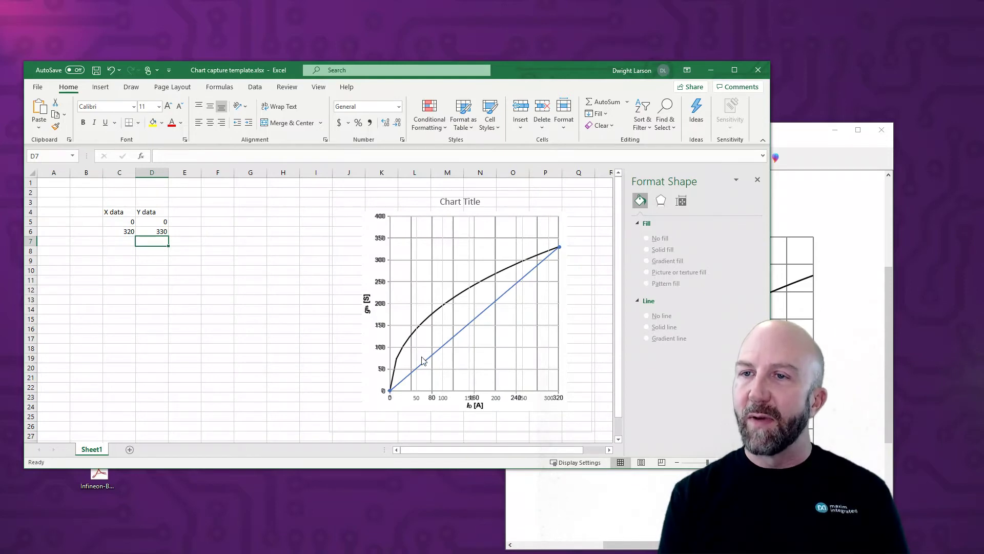
Insert a new row 6 and enter the point (200, 270).
{"action": "left_click", "coordinate": [29, 232]}
{"action": "right_click", "coordinate": [29, 232]}
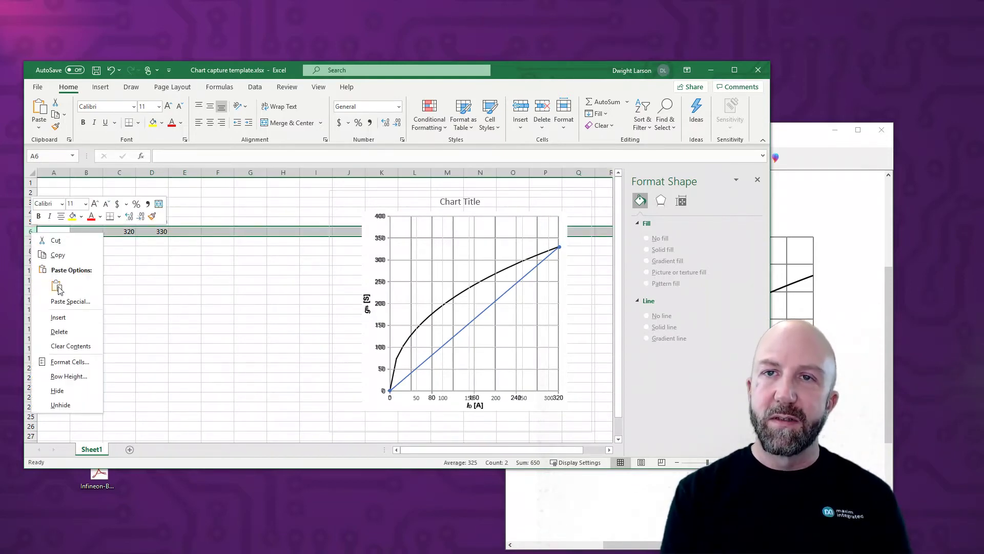
{"action": "left_click", "coordinate": [75, 316]}
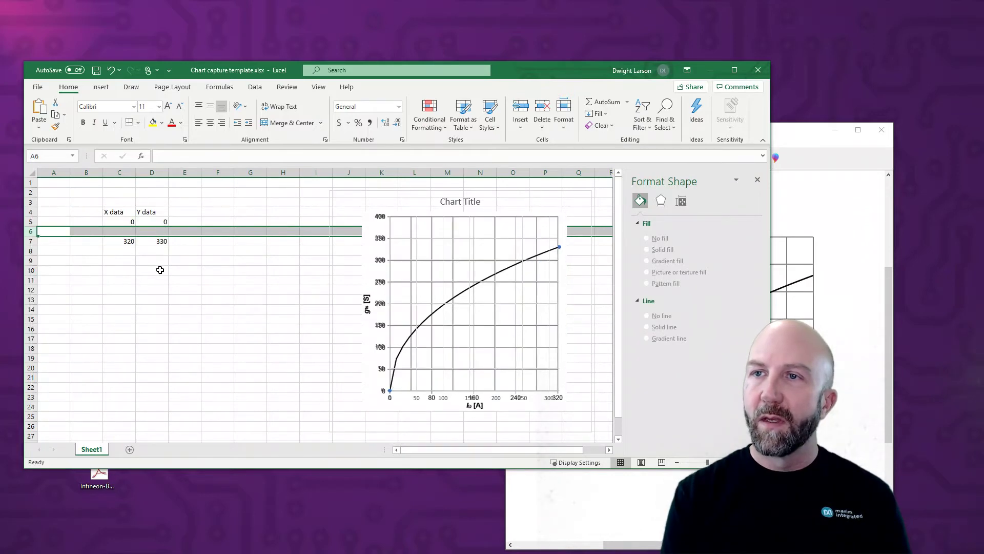
{"action": "left_click", "coordinate": [117, 231]}
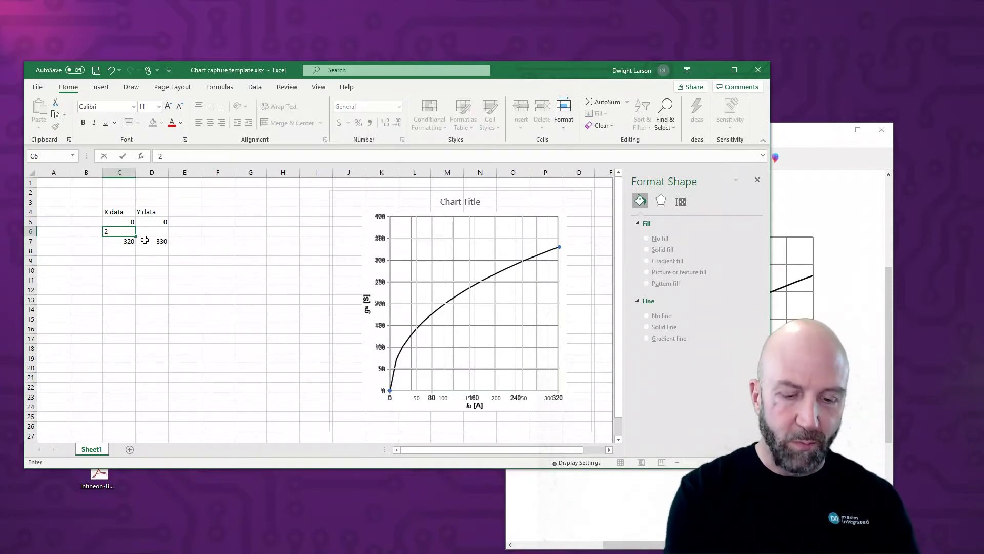
{"action": "type", "text": "200"}
{"action": "key", "text": "Tab"}
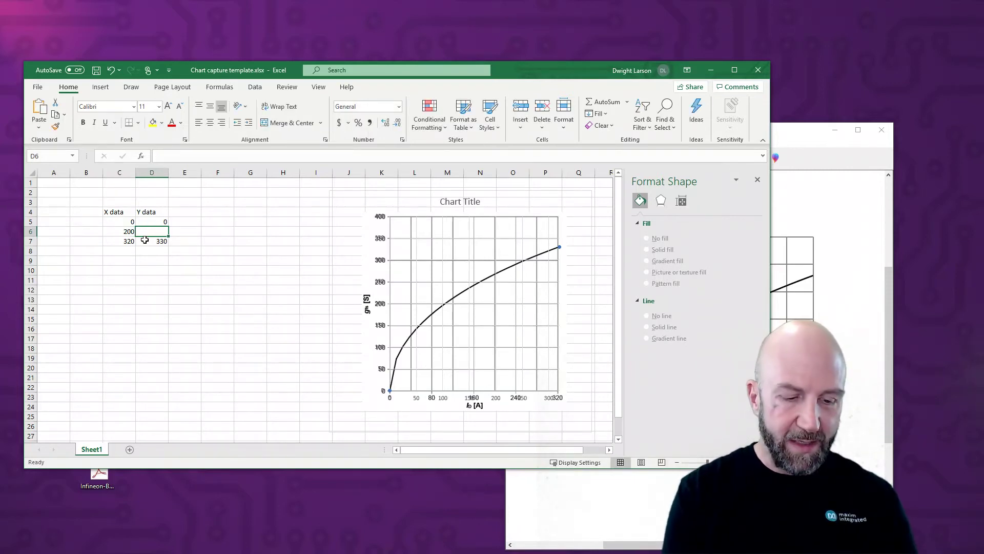
{"action": "type", "text": "270"}
{"action": "key", "text": "Return"}
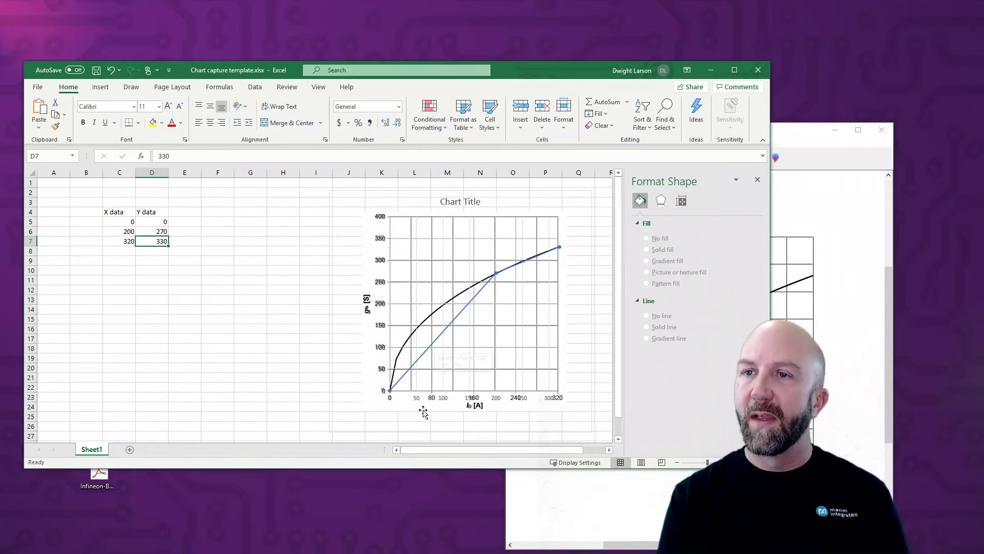
Insert another row above it and enter the point (80, 175).
{"action": "left_click", "coordinate": [31, 231]}
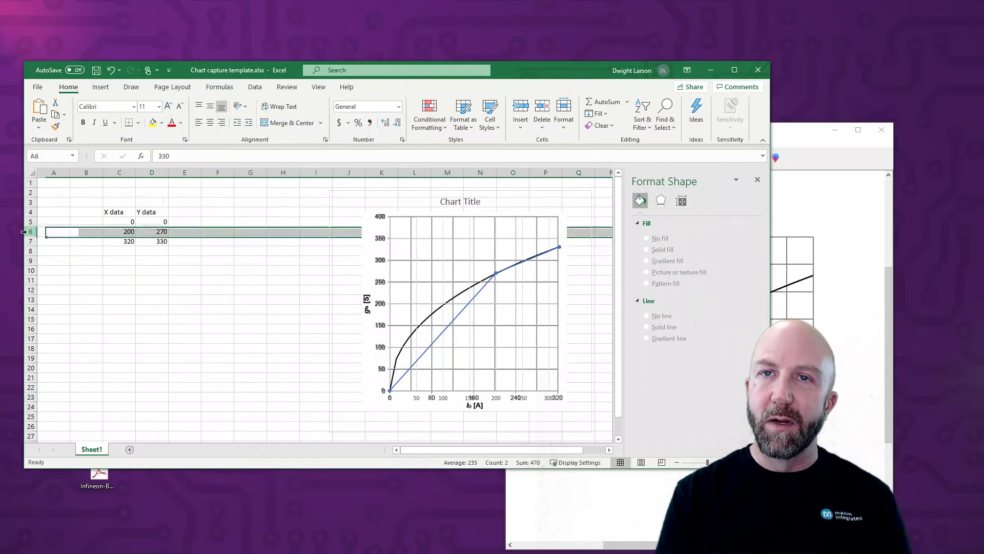
{"action": "right_click", "coordinate": [31, 231]}
{"action": "left_click", "coordinate": [54, 317]}
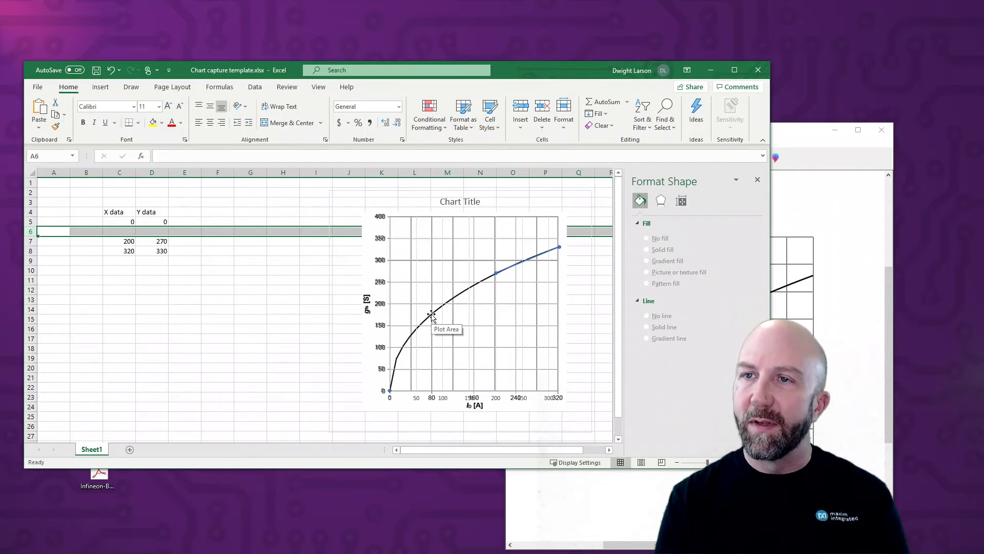
{"action": "left_click", "coordinate": [115, 231]}
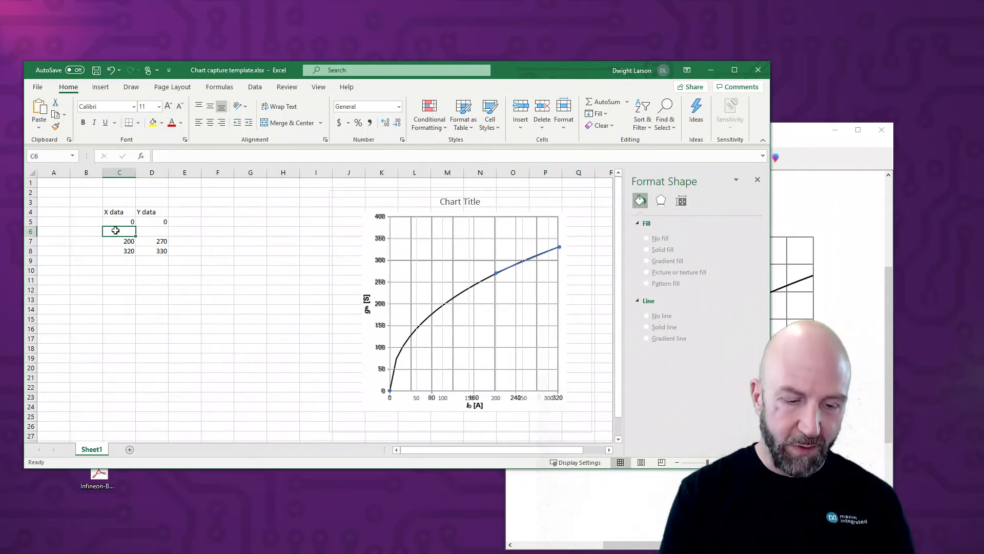
{"action": "type", "text": "80"}
{"action": "key", "text": "Tab"}
{"action": "type", "text": "175"}
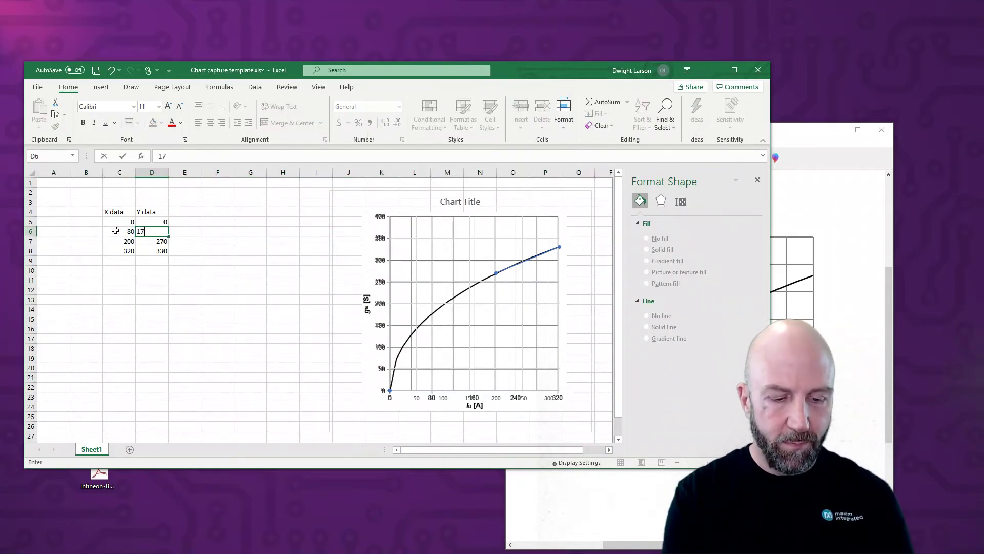
{"action": "key", "text": "Return"}
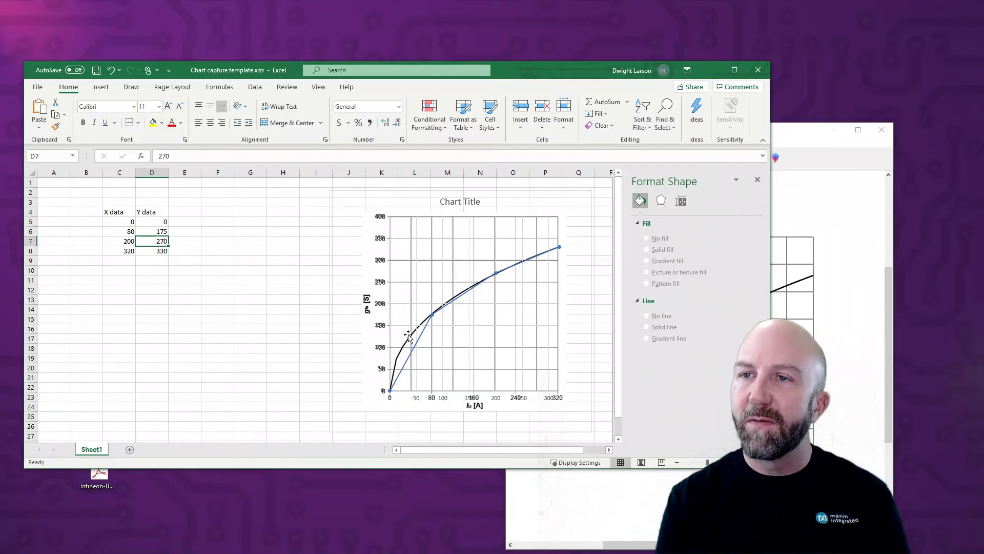
{"action": "right_click", "coordinate": [28, 231]}
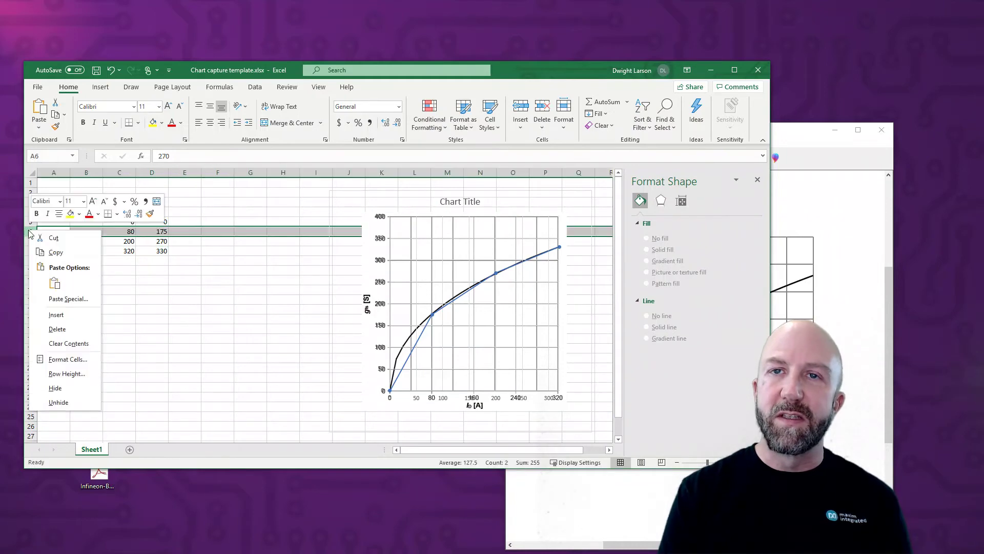
Insert a row with X 50 and refine its Y value up to 142.
{"action": "left_click", "coordinate": [72, 315]}
{"action": "left_click", "coordinate": [119, 231]}
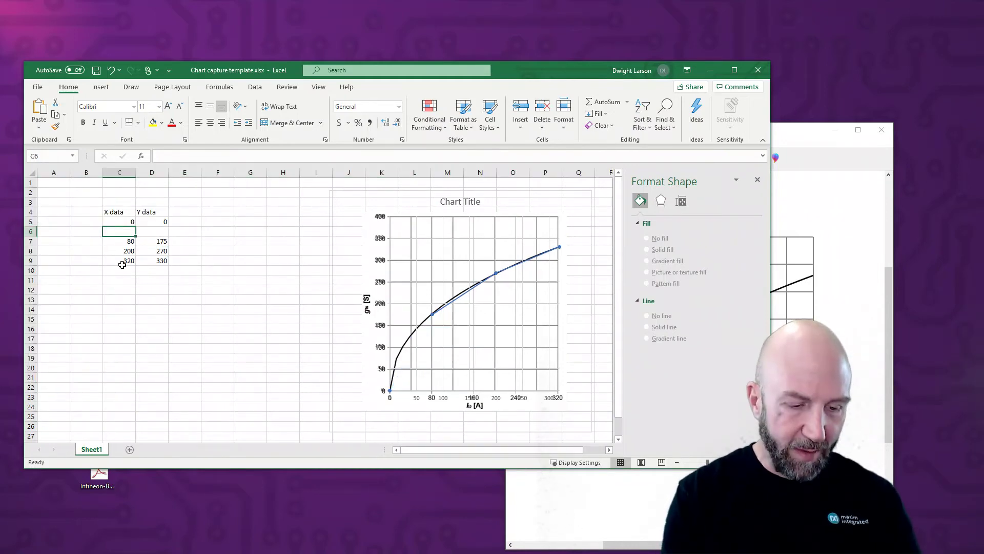
{"action": "type", "text": "50"}
{"action": "key", "text": "Tab"}
{"action": "type", "text": "12"}
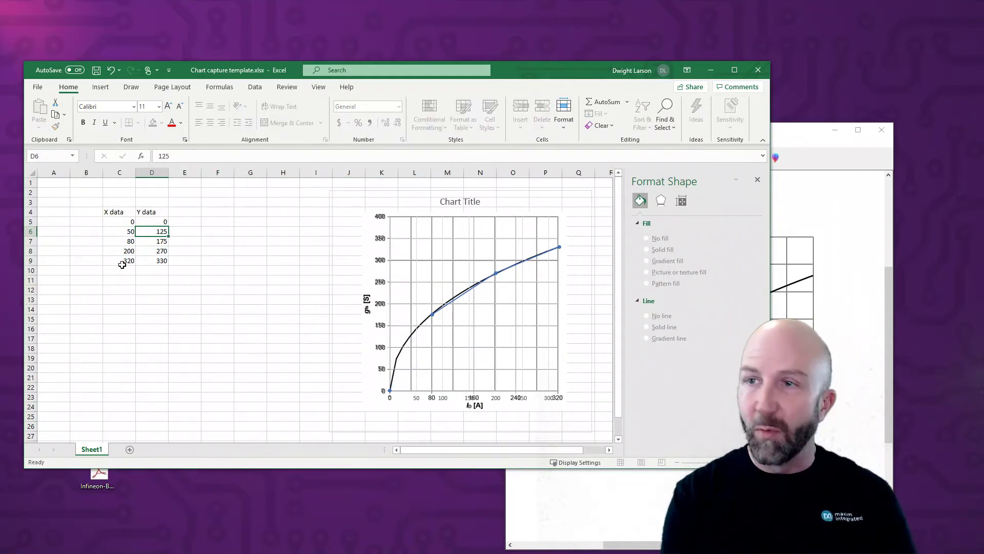
{"action": "key", "text": "Return"}
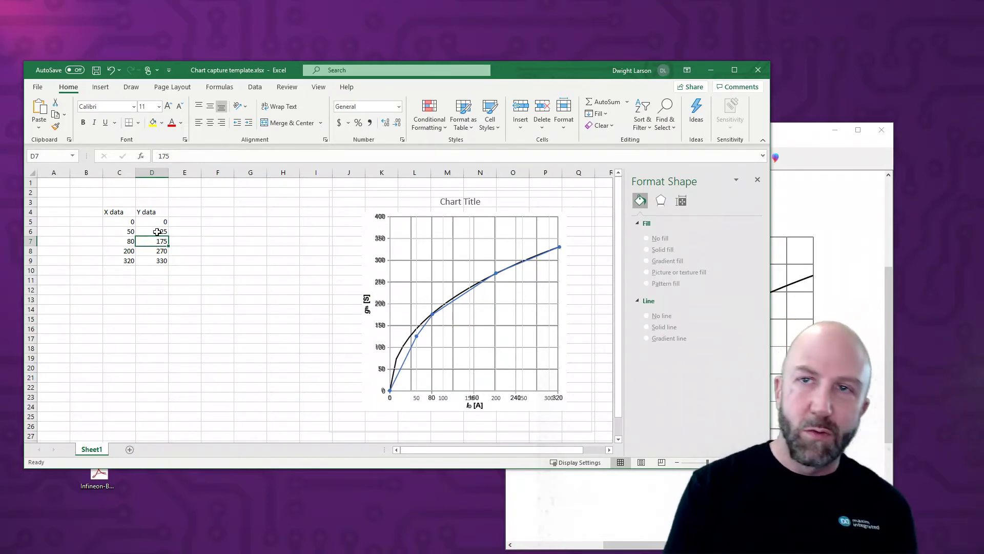
{"action": "key", "text": "Up"}
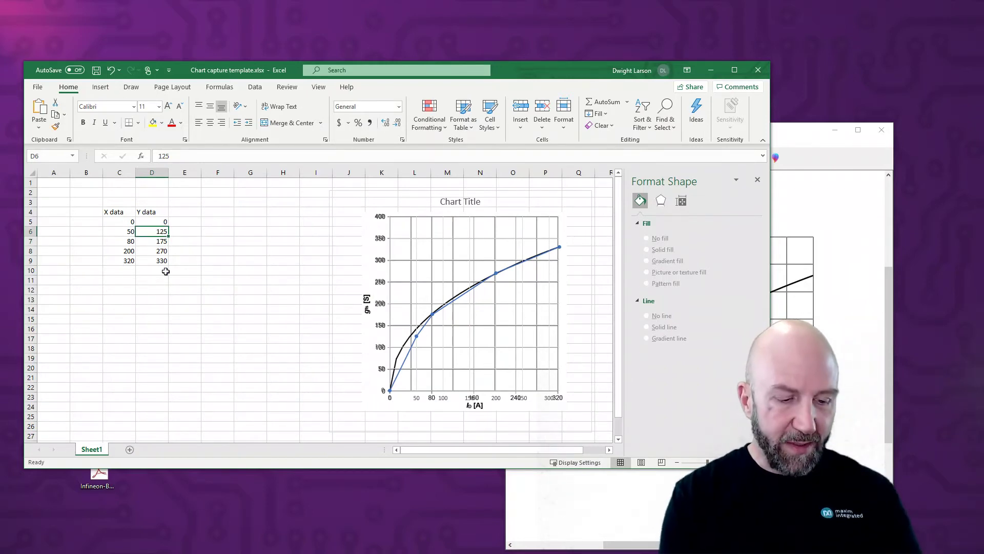
{"action": "type", "text": "140"}
{"action": "key", "text": "Return"}
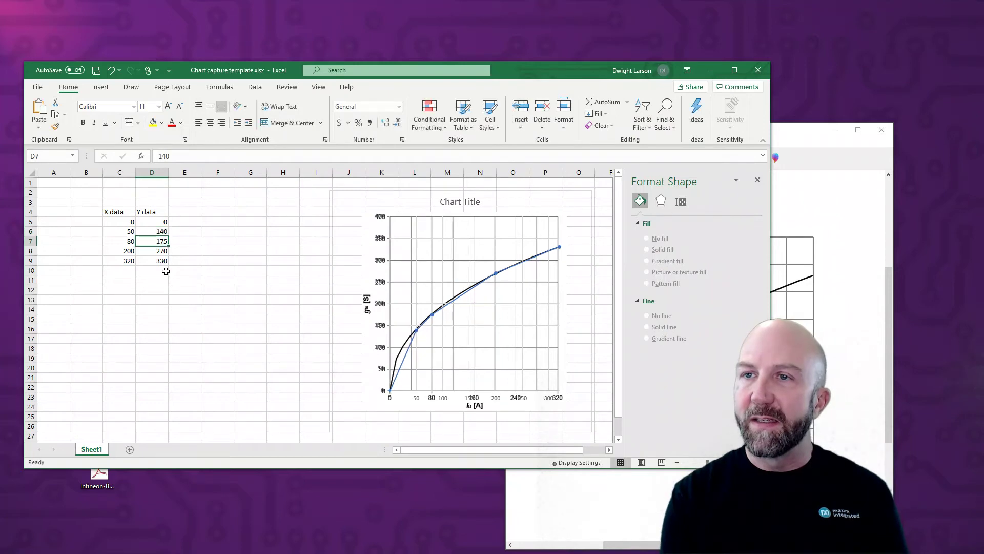
{"action": "key", "text": "Up"}
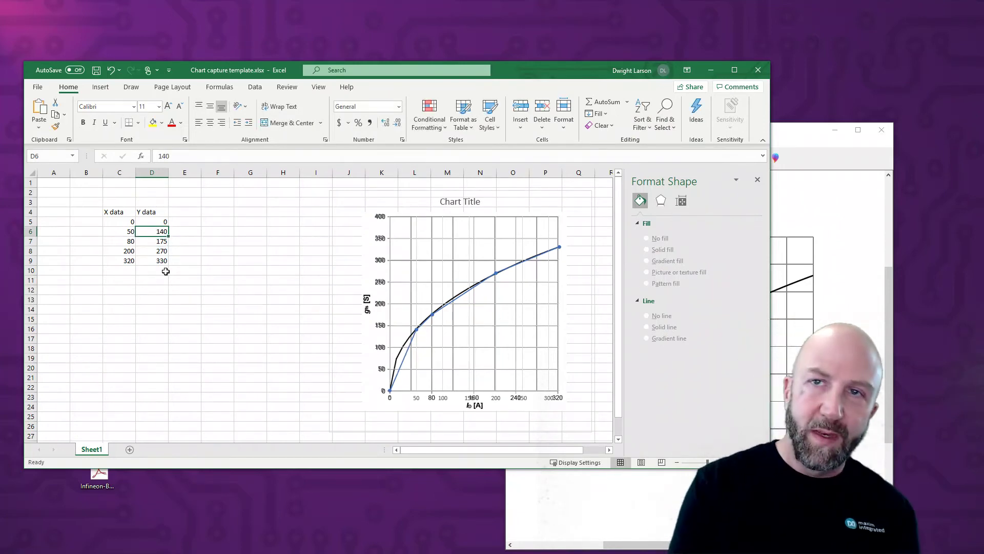
{"action": "type", "text": "141"}
{"action": "key", "text": "Return"}
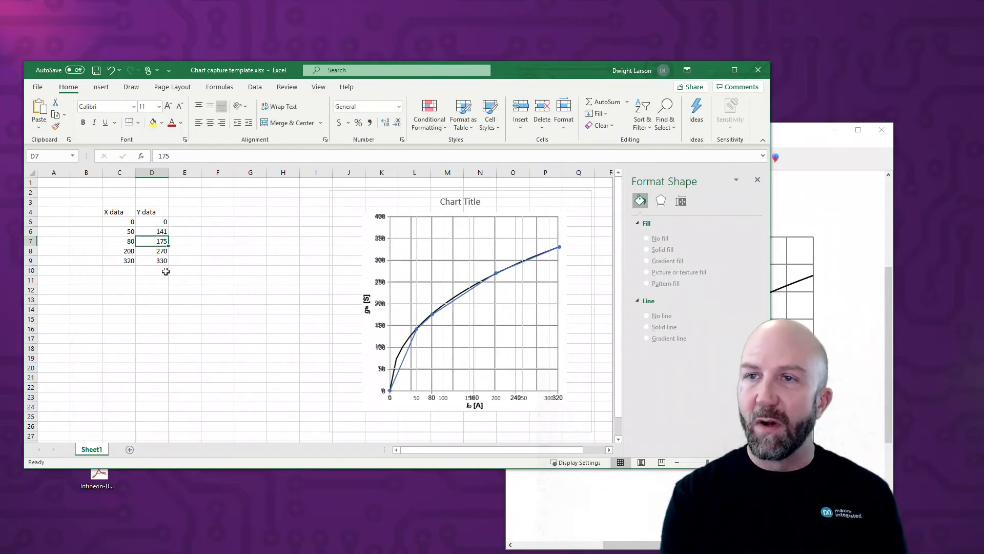
{"action": "key", "text": "Up"}
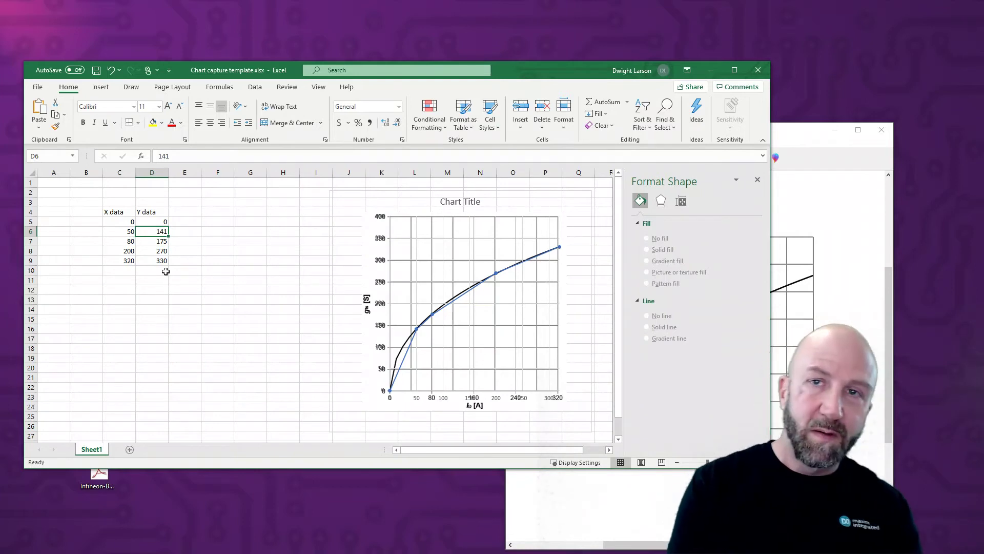
{"action": "type", "text": "1"}
{"action": "key", "text": "Return"}
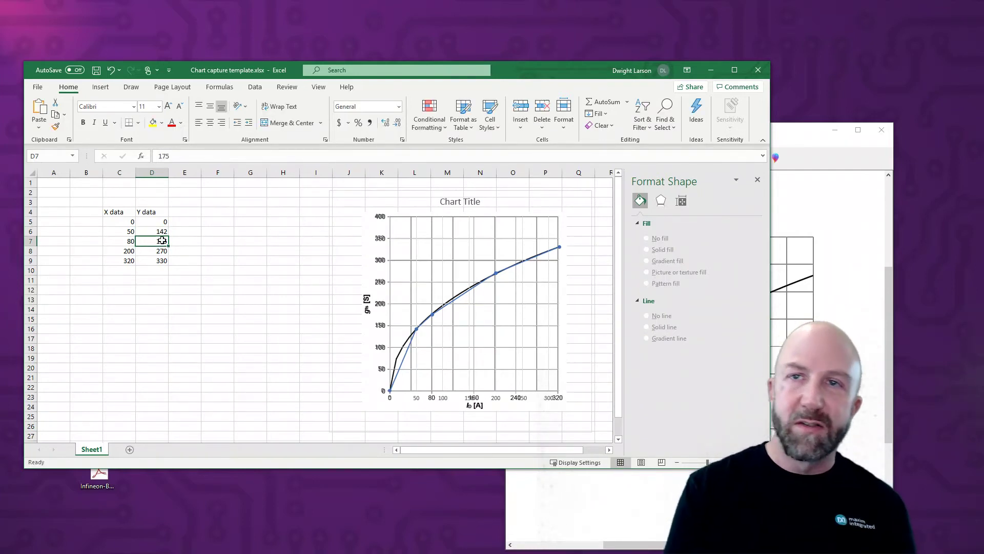
Try 273 for the X 200 point before restoring 270, and change the X 80 point's Y to 178.
{"action": "left_click", "coordinate": [155, 249]}
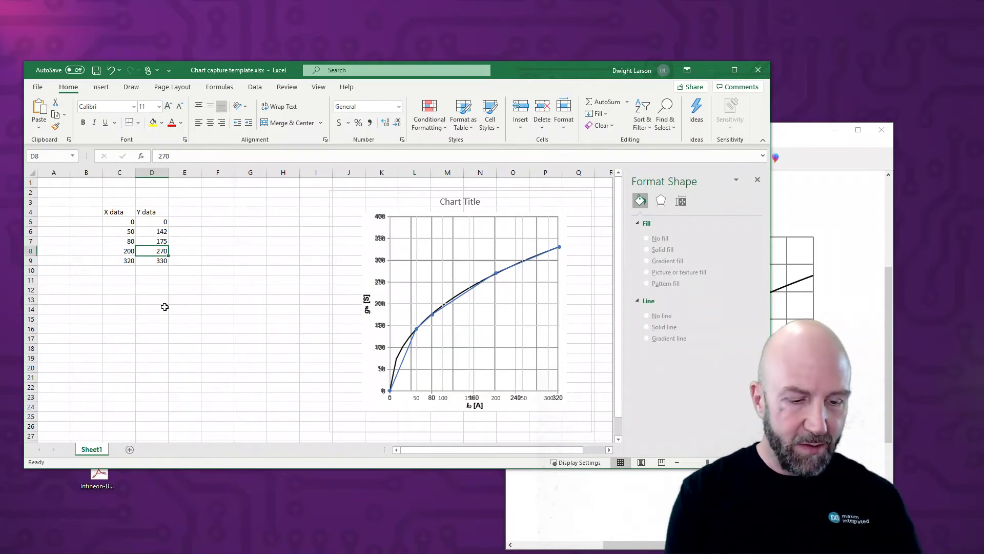
{"action": "type", "text": "27"}
{"action": "key", "text": "Return"}
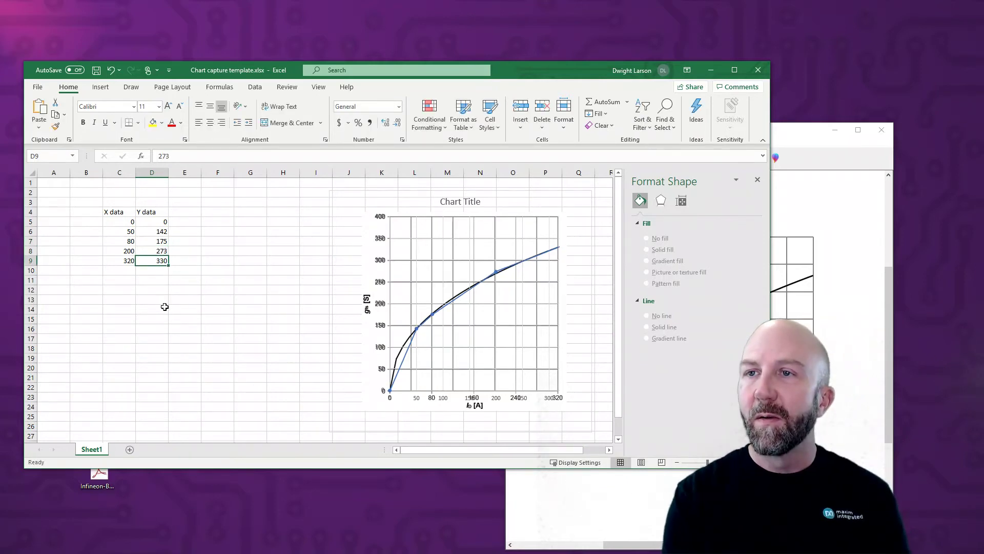
{"action": "key", "text": "Up"}
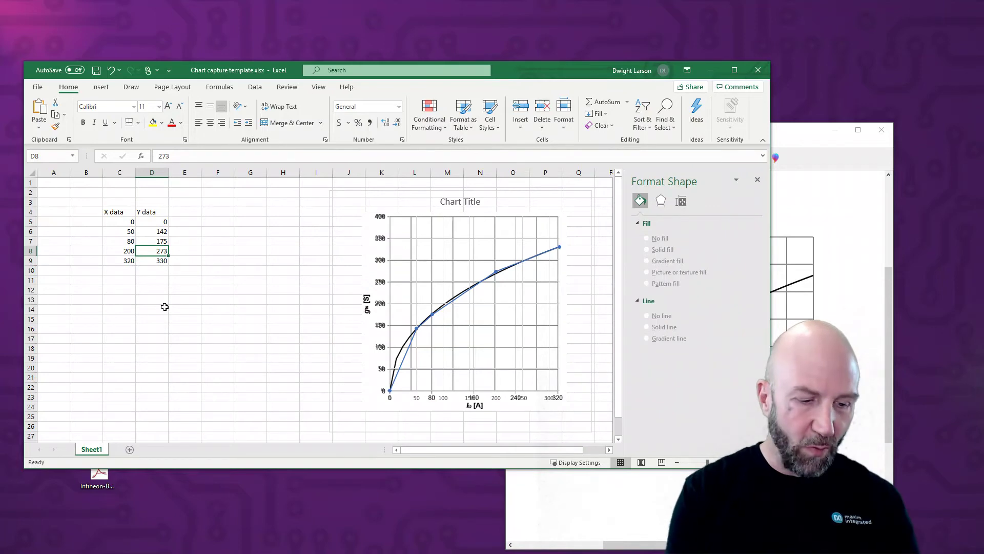
{"action": "type", "text": "270"}
{"action": "key", "text": "Return"}
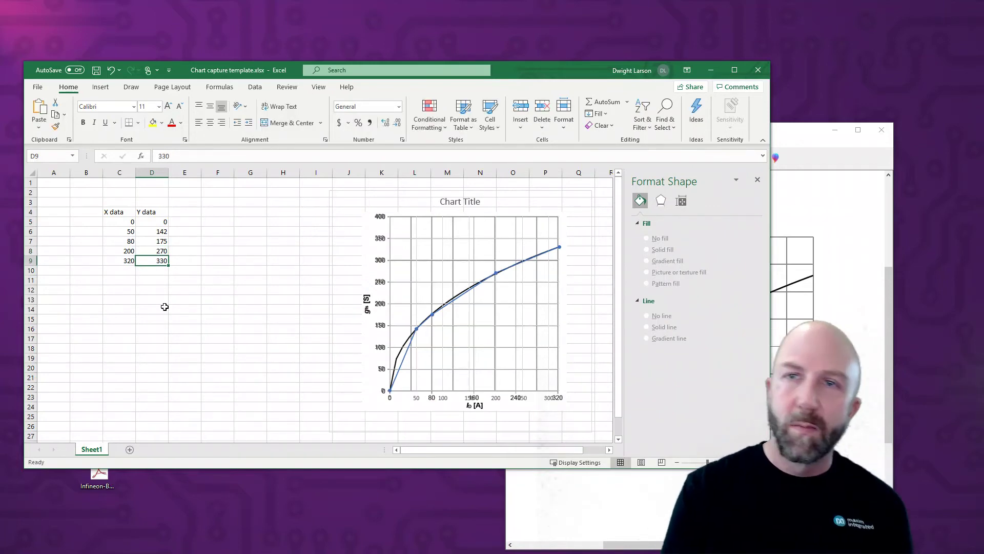
{"action": "left_click", "coordinate": [157, 241]}
{"action": "type", "text": "1"}
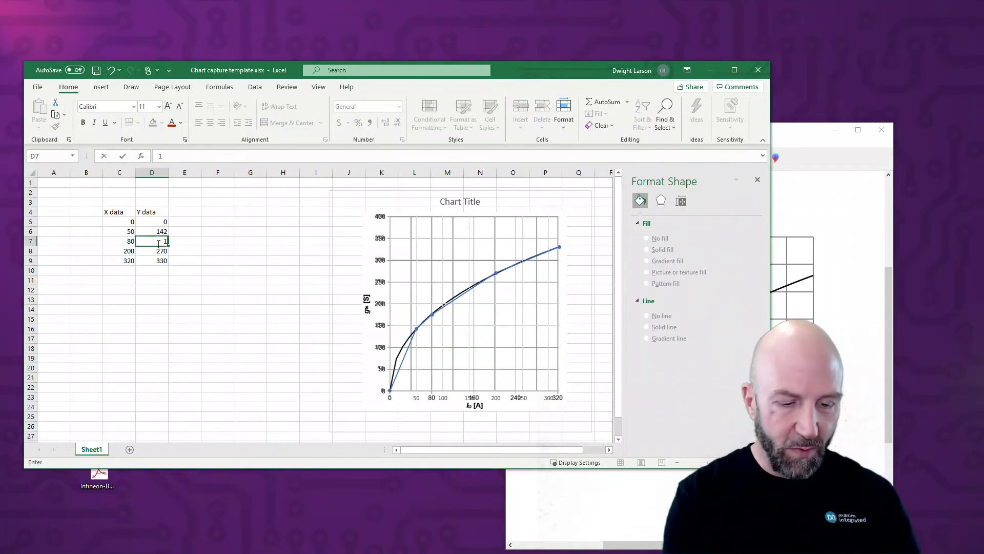
{"action": "type", "text": "78"}
{"action": "key", "text": "Return"}
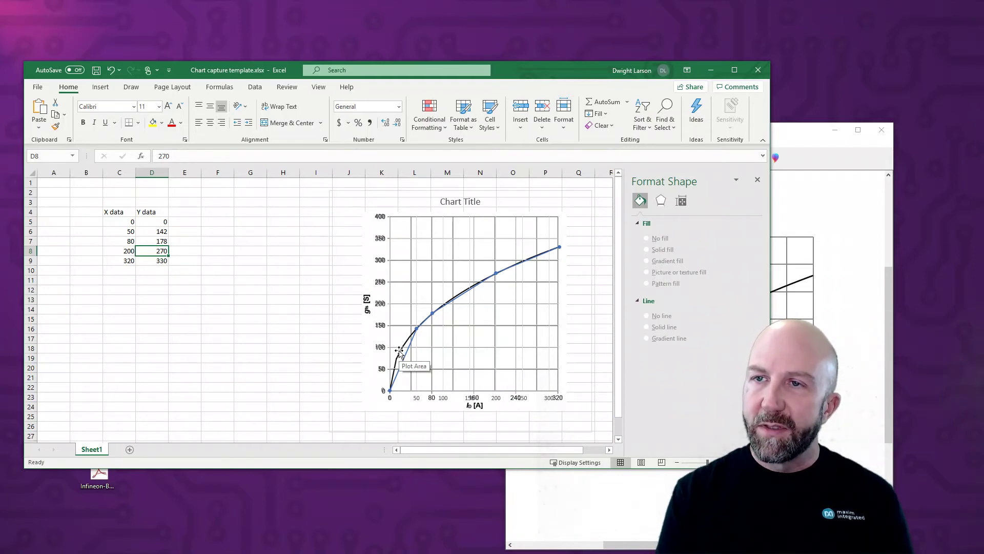
{"action": "left_click", "coordinate": [29, 232]}
Add a point at X 25, correcting its Y value from 90 to 100.
{"action": "right_click", "coordinate": [30, 231]}
{"action": "key", "text": "Escape"}
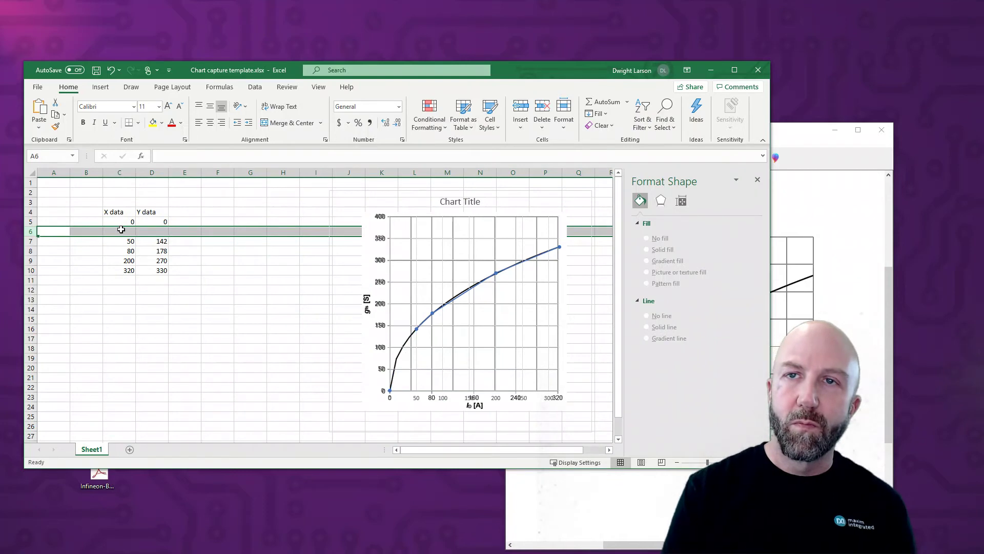
{"action": "key", "text": "ctrl+plus"}
{"action": "left_click", "coordinate": [119, 231]}
{"action": "type", "text": "25"}
{"action": "key", "text": "Tab"}
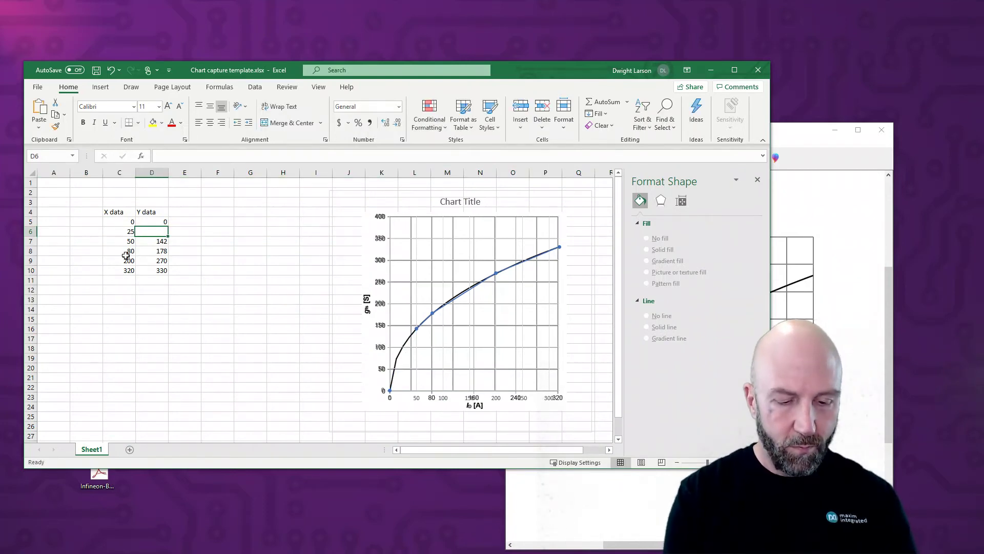
{"action": "type", "text": "90"}
{"action": "key", "text": "Return"}
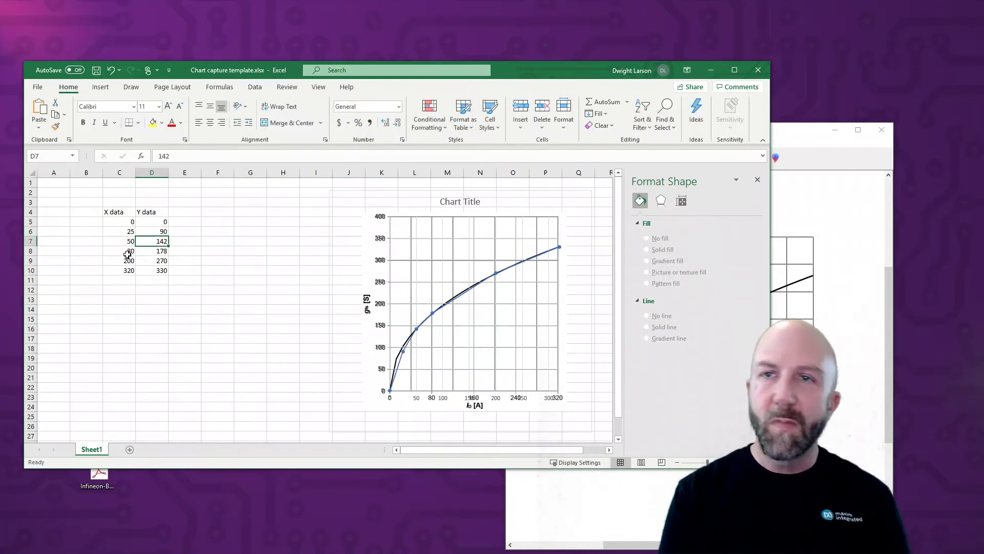
{"action": "left_click", "coordinate": [149, 232]}
{"action": "type", "text": "10"}
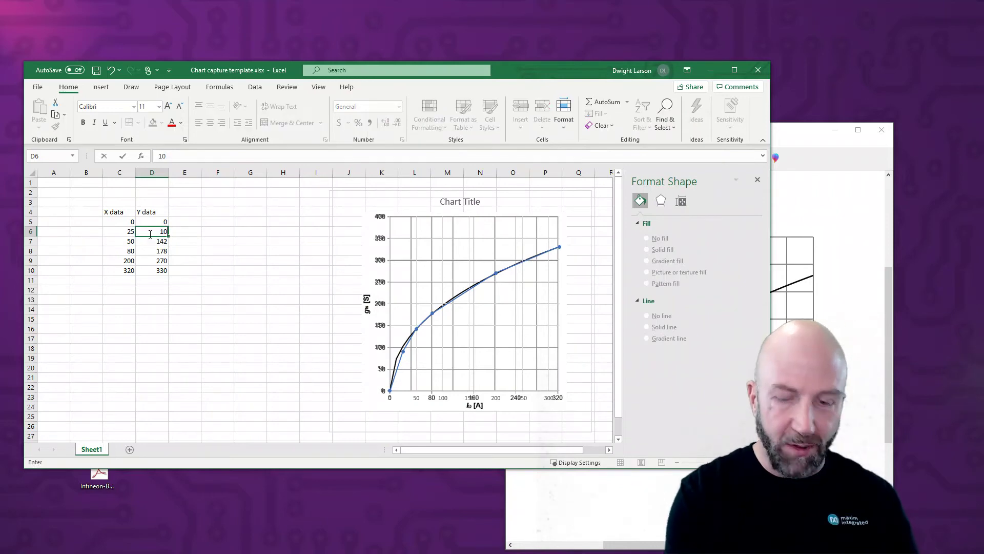
{"action": "type", "text": "0"}
{"action": "key", "text": "Return"}
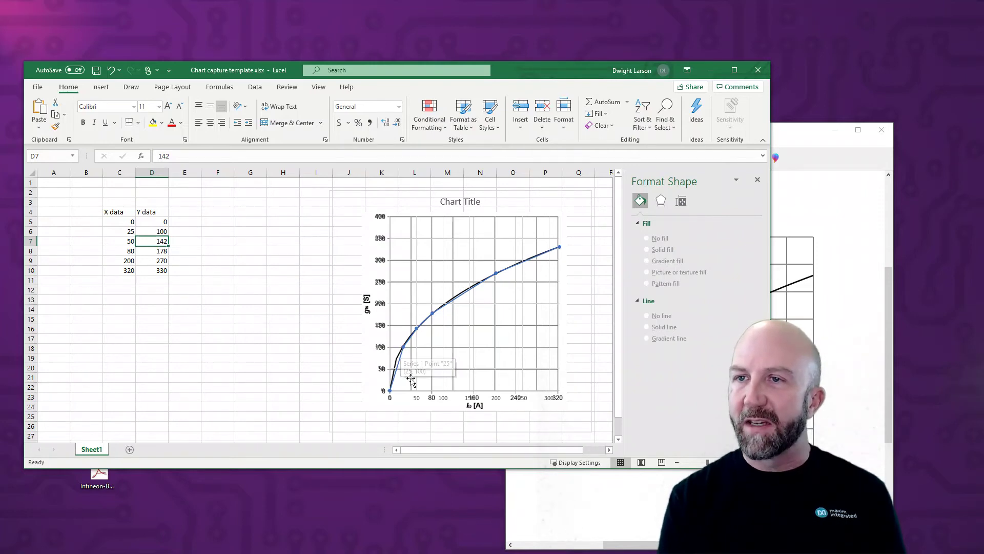
Insert a row above and add the point X 20, Y 90 after briefly trying 95.
{"action": "left_click", "coordinate": [37, 232]}
{"action": "right_click", "coordinate": [37, 231]}
{"action": "left_click", "coordinate": [76, 308]}
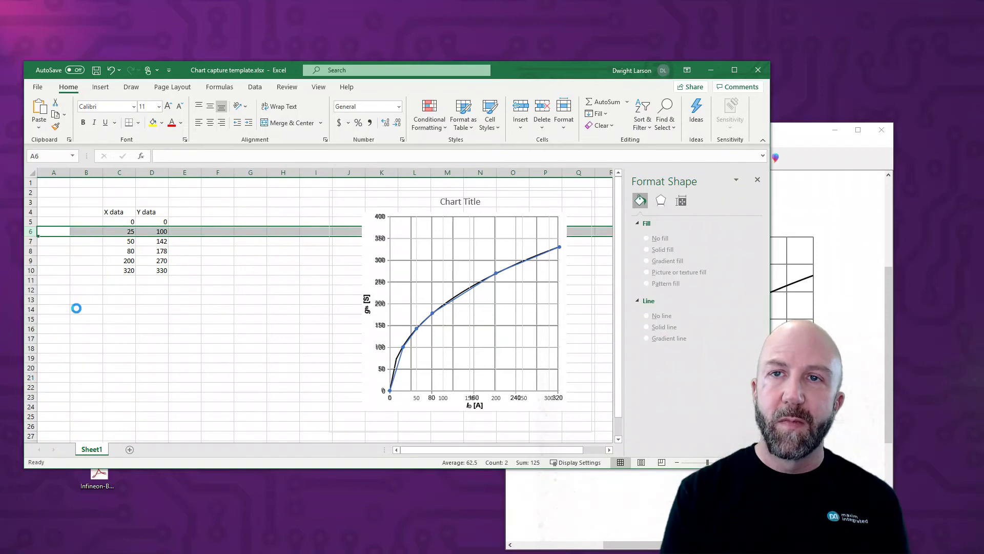
{"action": "left_click", "coordinate": [119, 232]}
{"action": "type", "text": "20"}
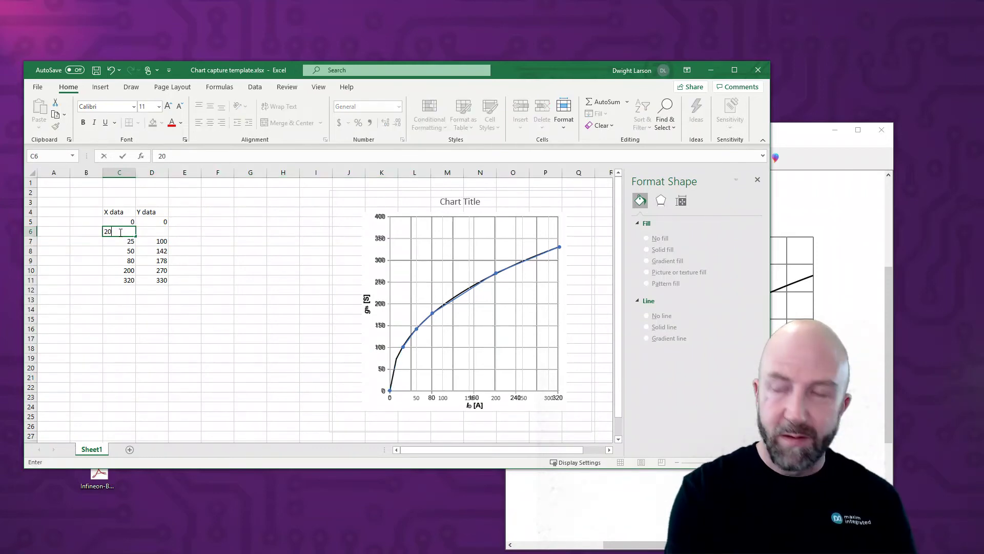
{"action": "key", "text": "Tab"}
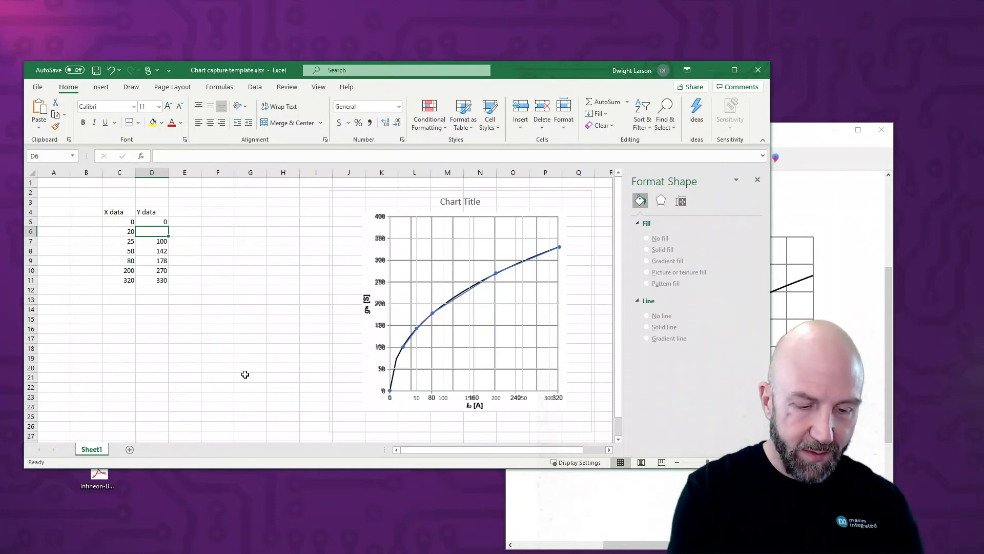
{"action": "type", "text": "90"}
{"action": "key", "text": "Return"}
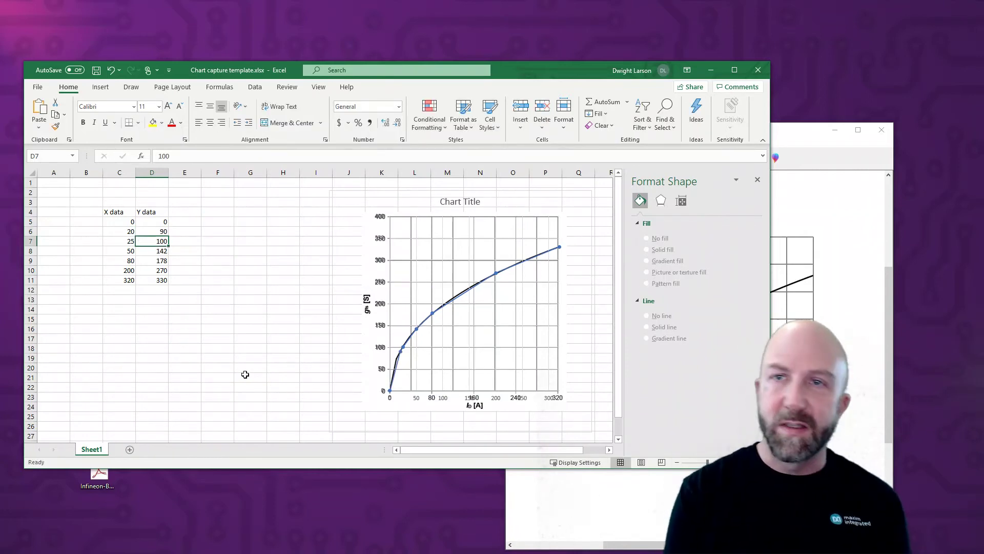
{"action": "left_click", "coordinate": [154, 231]}
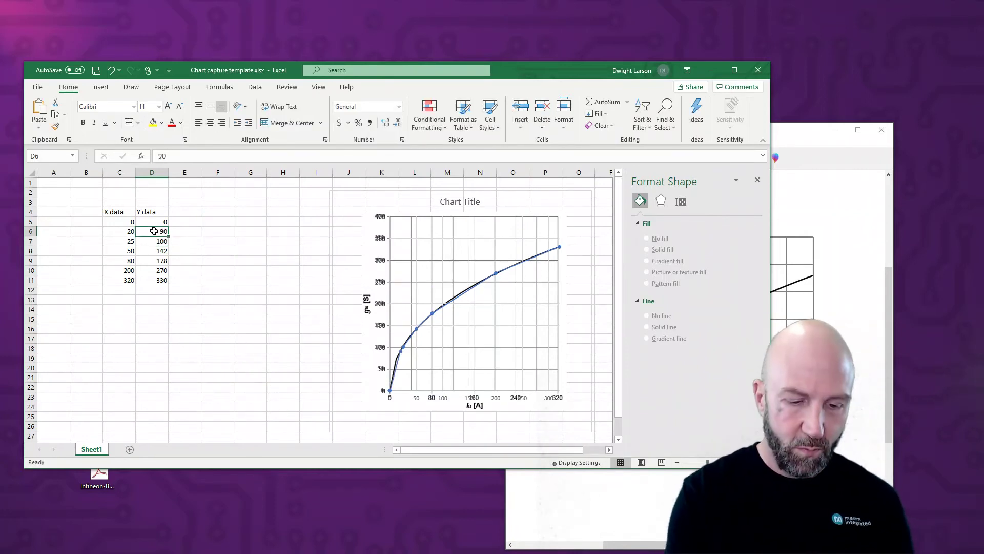
{"action": "type", "text": "95"}
{"action": "key", "text": "Return"}
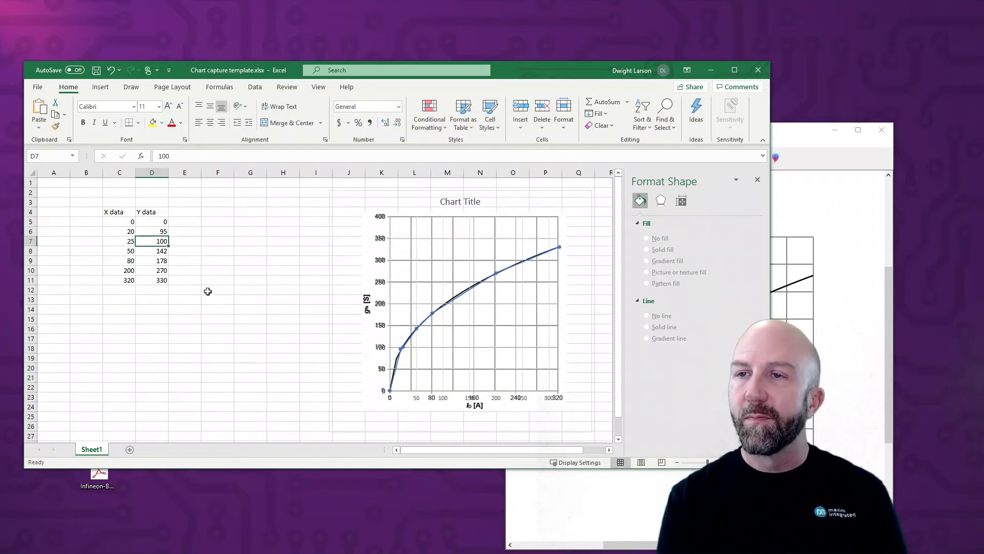
{"action": "left_click", "coordinate": [162, 233]}
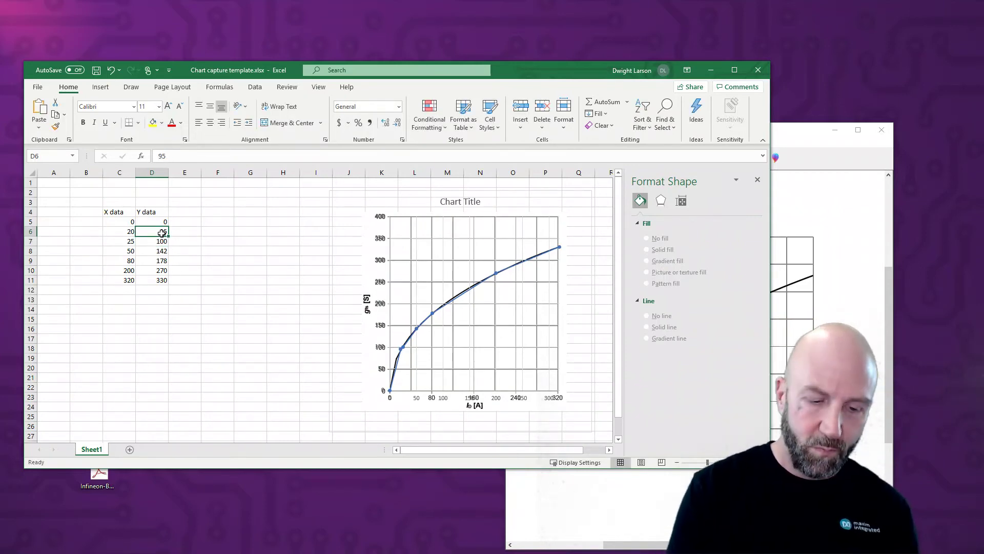
{"action": "type", "text": "90"}
{"action": "key", "text": "Return"}
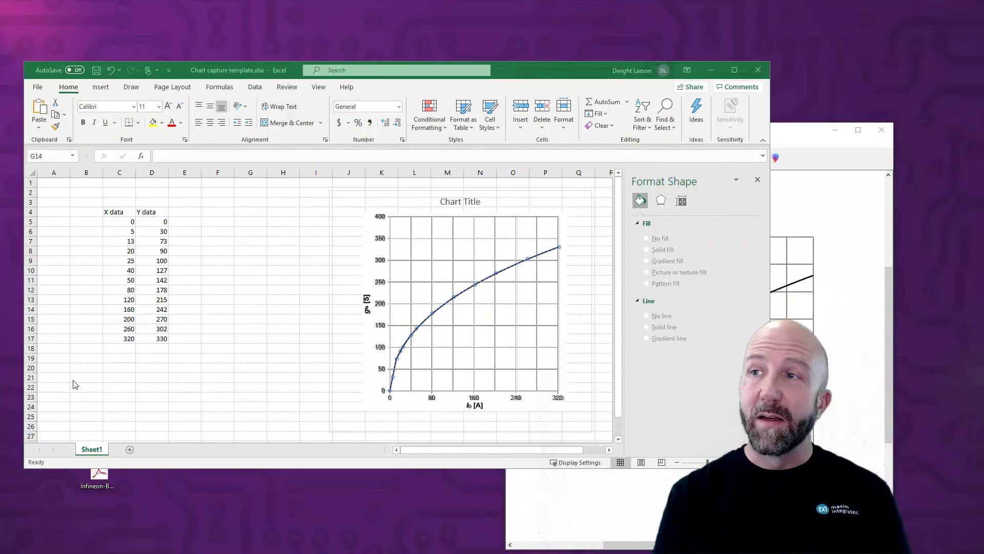
Close Snipping Tool without saving the snip and close the Format Shape pane.
{"action": "left_click", "coordinate": [882, 129]}
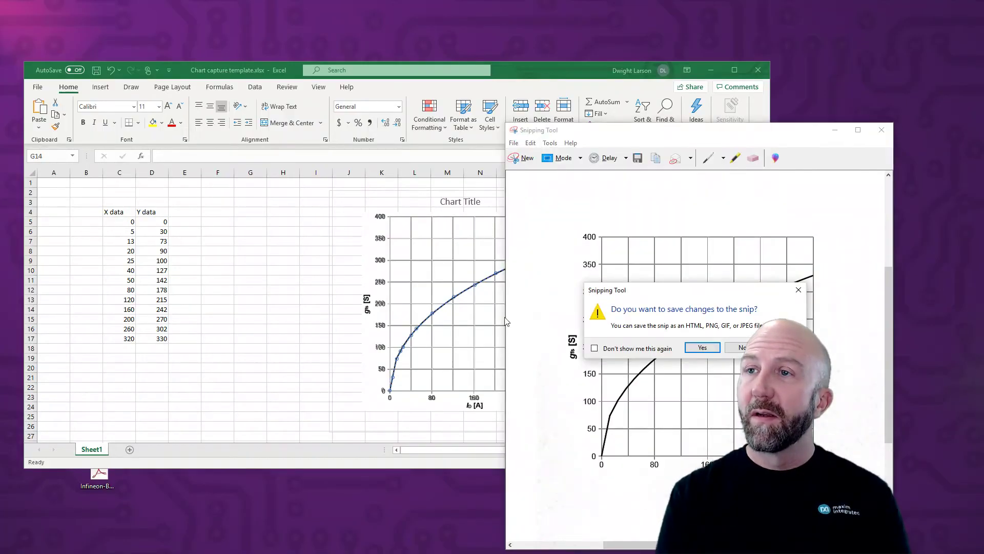
{"action": "left_click", "coordinate": [741, 348]}
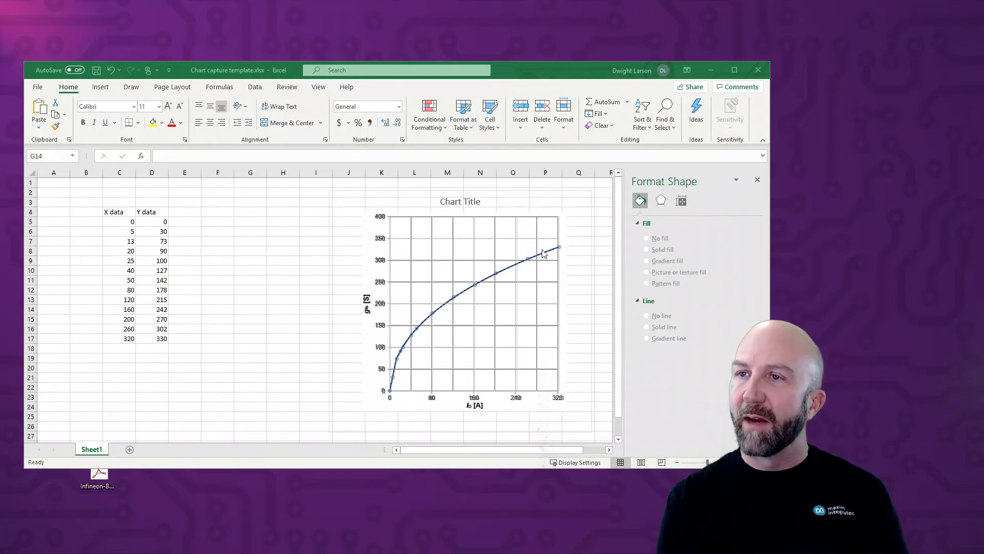
{"action": "left_click", "coordinate": [760, 183]}
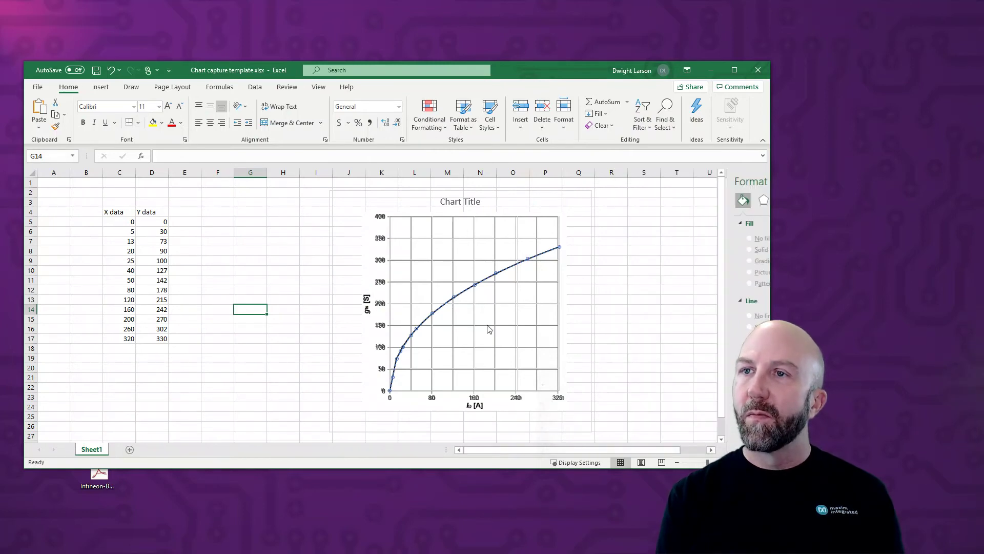
Zoom and pan over the chart to compare the plotted series with the traced curve.
{"action": "scroll", "coordinate": [489, 328], "scroll_direction": "up", "scroll_amount": 5}
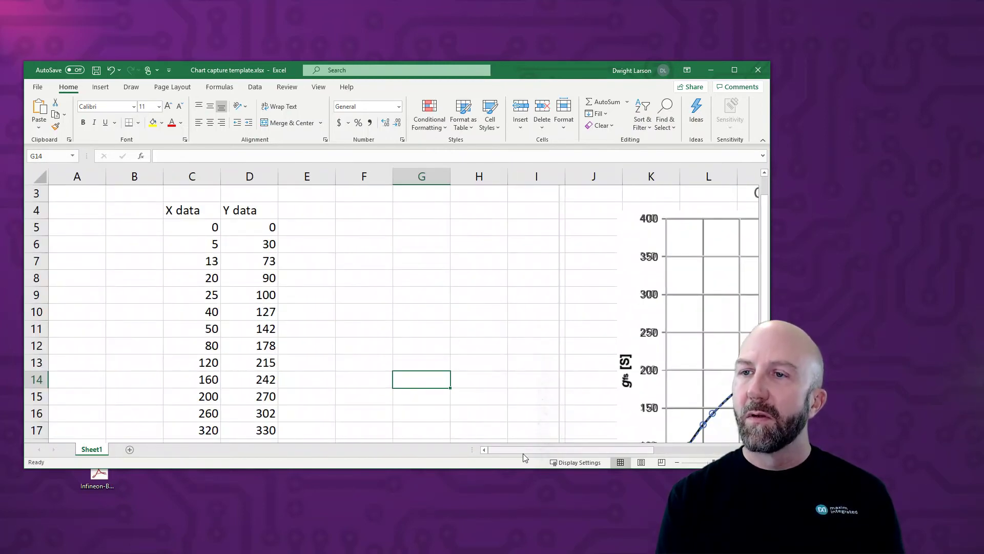
{"action": "left_click_drag", "start_coordinate": [522, 453], "coordinate": [608, 447]}
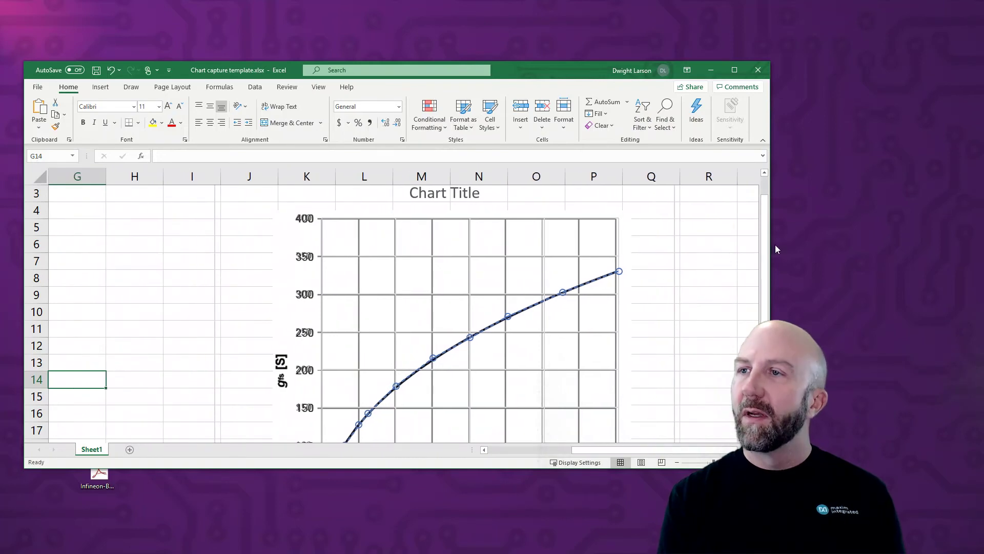
{"action": "left_click_drag", "start_coordinate": [764, 255], "coordinate": [762, 291]}
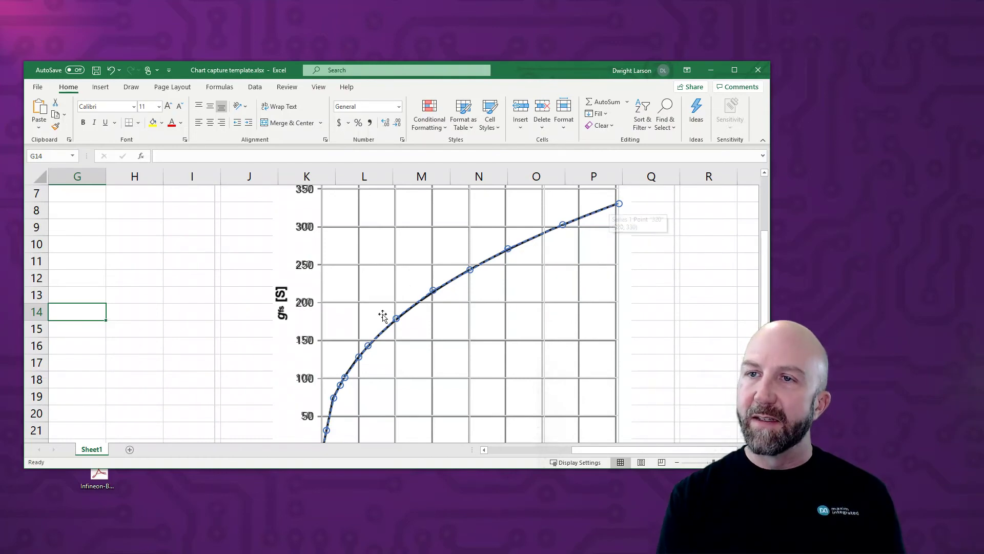
{"action": "scroll", "coordinate": [701, 332], "scroll_direction": "down", "scroll_amount": 1}
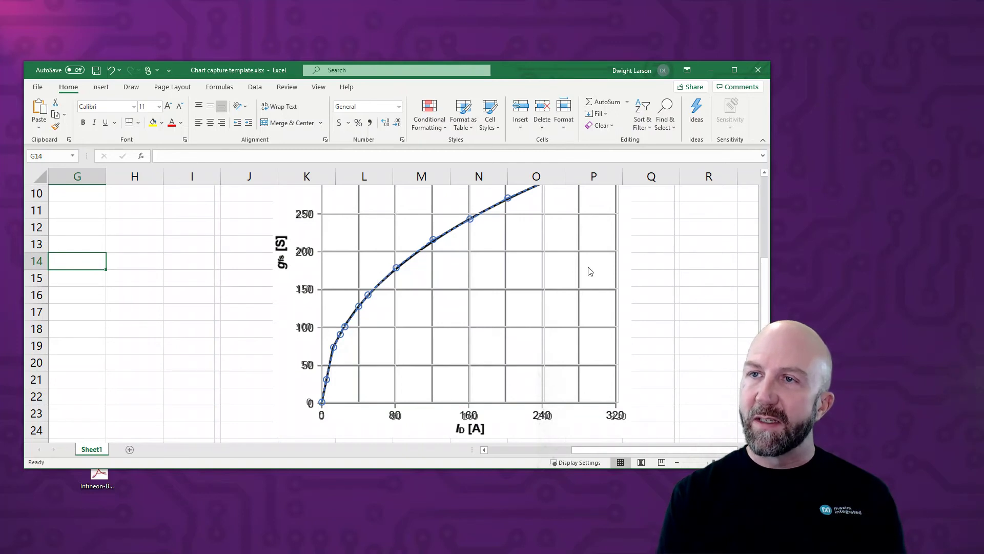
{"action": "scroll", "coordinate": [614, 289], "scroll_direction": "up", "scroll_amount": 1}
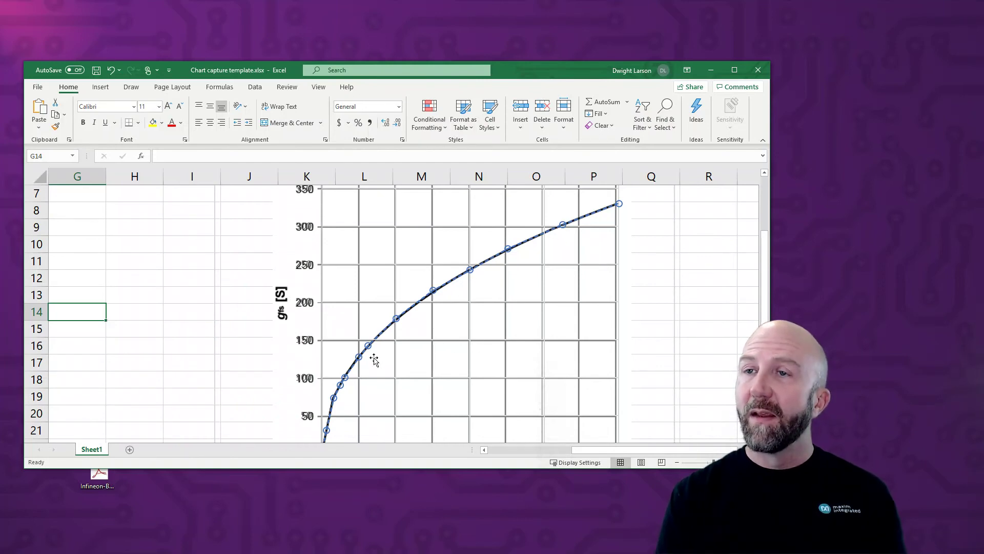
{"action": "left_click_drag", "start_coordinate": [607, 449], "coordinate": [518, 451]}
{"action": "scroll", "coordinate": [446, 395], "scroll_direction": "up", "scroll_amount": 2}
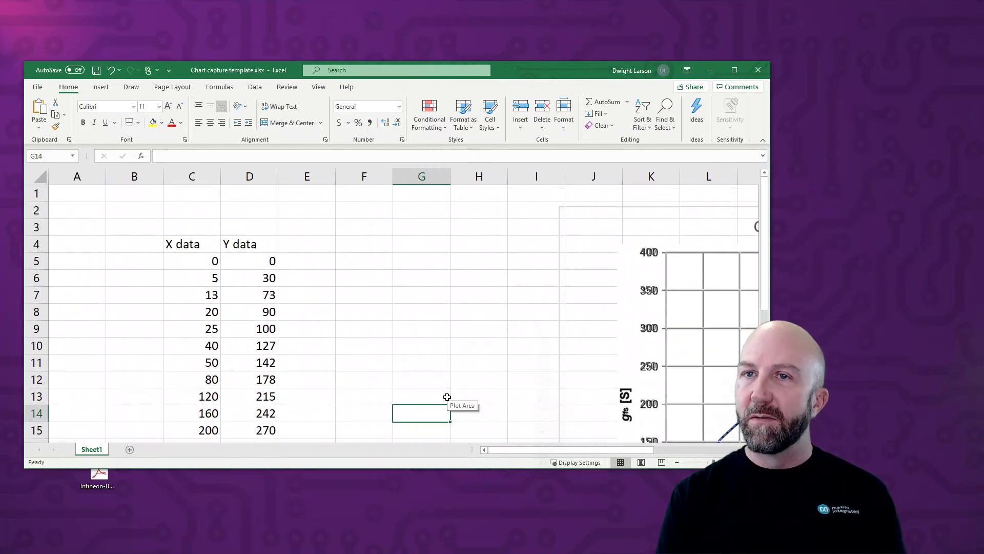
{"action": "scroll", "coordinate": [448, 399], "scroll_direction": "down", "scroll_amount": 3}
{"action": "left_click_drag", "start_coordinate": [572, 449], "coordinate": [629, 446]}
{"action": "scroll", "coordinate": [633, 431], "scroll_direction": "up", "scroll_amount": 1}
{"action": "scroll", "coordinate": [633, 432], "scroll_direction": "up", "scroll_amount": 1}
{"action": "scroll", "coordinate": [633, 432], "scroll_direction": "down", "scroll_amount": 1}
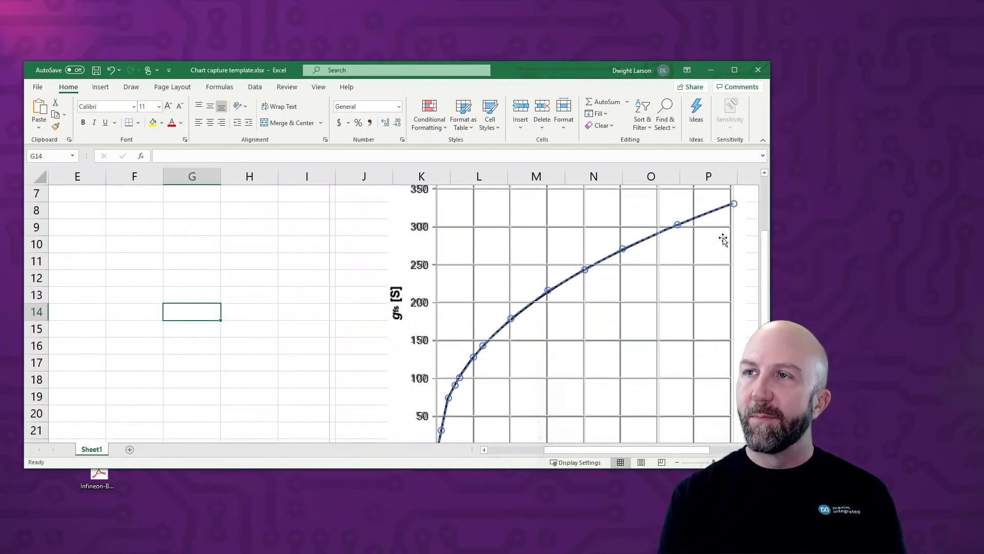
{"action": "key", "text": "super+Up"}
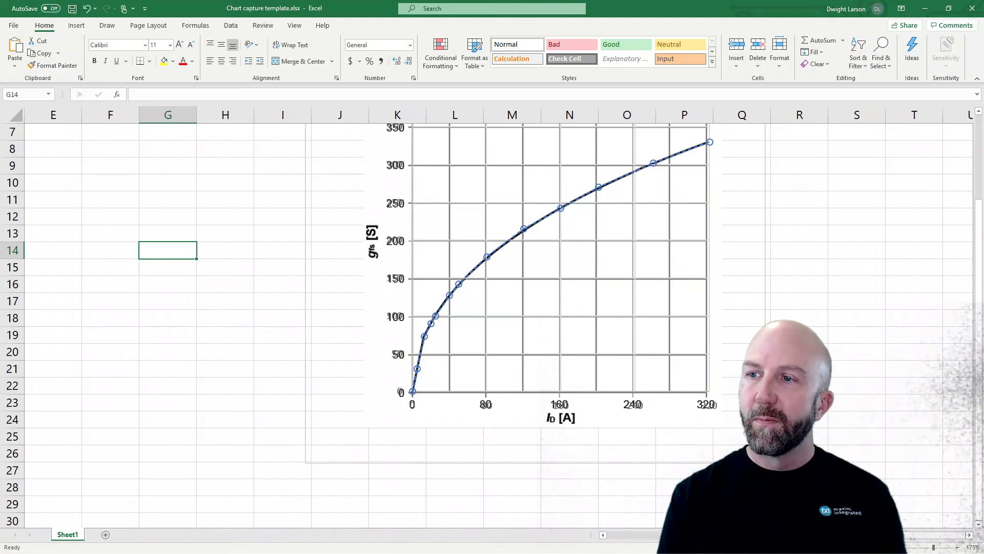
Scroll the maximized sheet to show the full data table and chart, then select the chart.
{"action": "scroll", "coordinate": [487, 323], "scroll_direction": "up", "scroll_amount": 1}
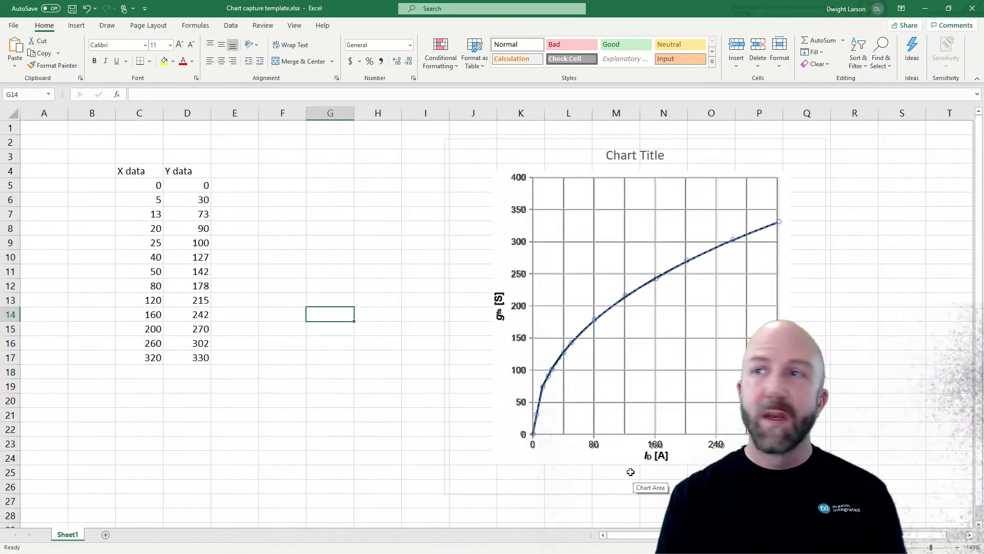
{"action": "scroll", "coordinate": [630, 471], "scroll_direction": "down", "scroll_amount": 1}
{"action": "left_click", "coordinate": [501, 435]}
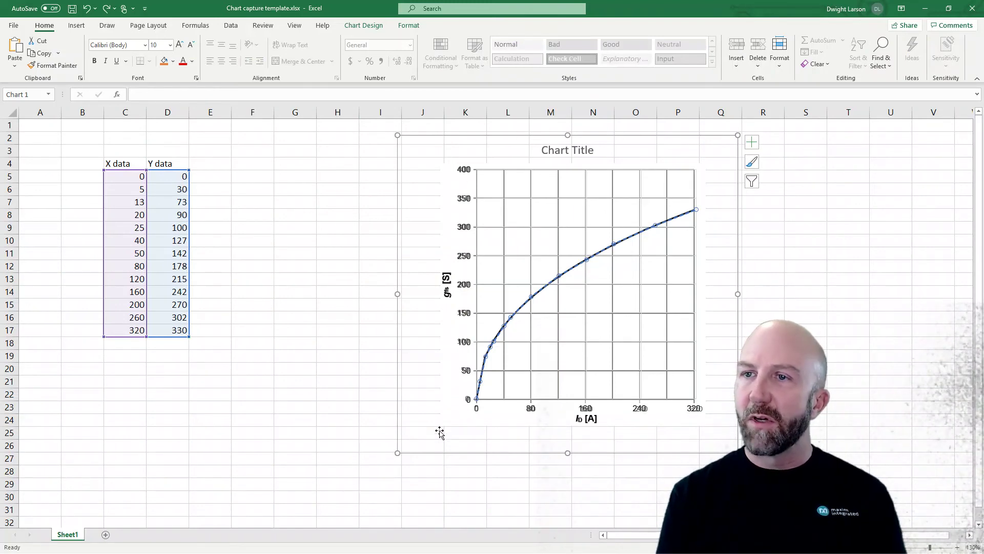
Copy the chart and paste a duplicate at cell S4 beside the original.
{"action": "right_click", "coordinate": [454, 450]}
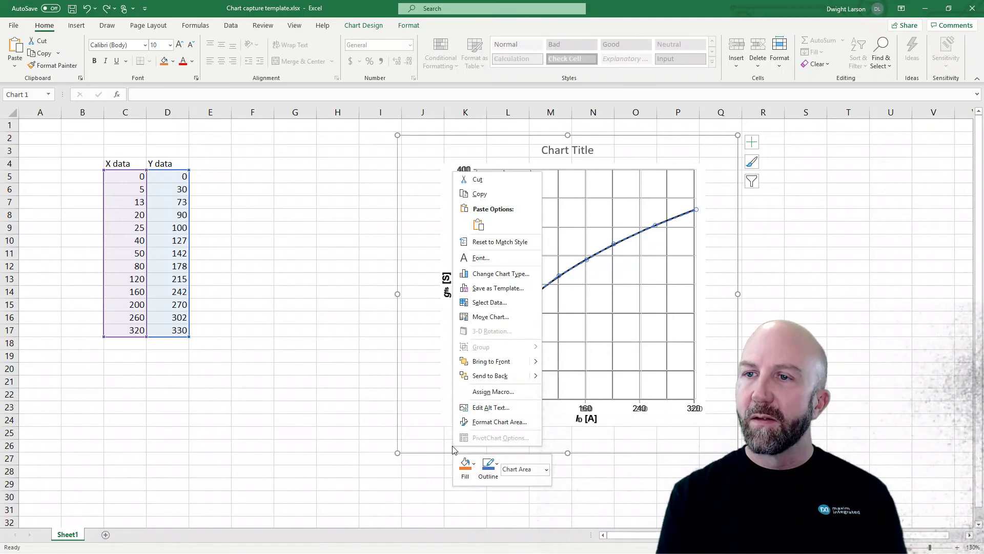
{"action": "left_click", "coordinate": [493, 193]}
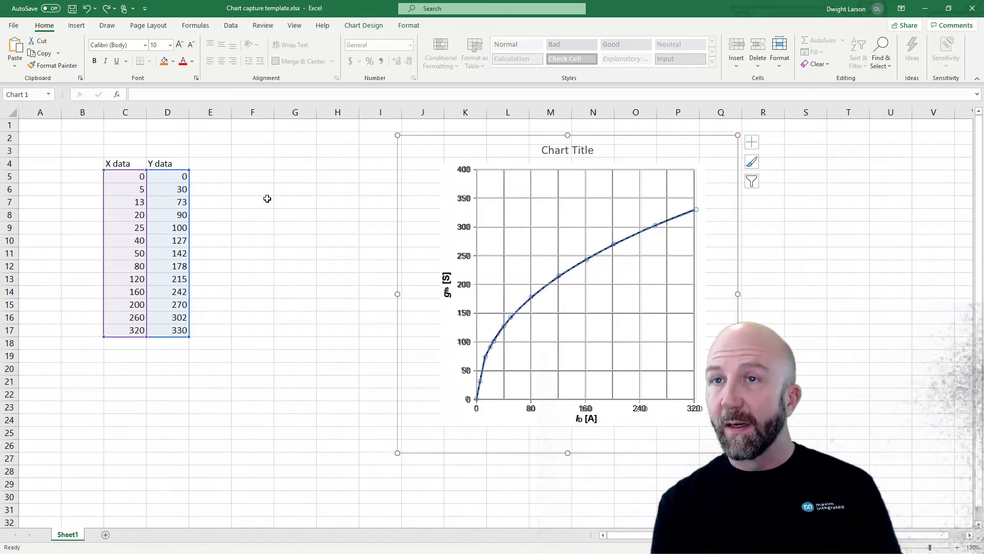
{"action": "left_click", "coordinate": [260, 165]}
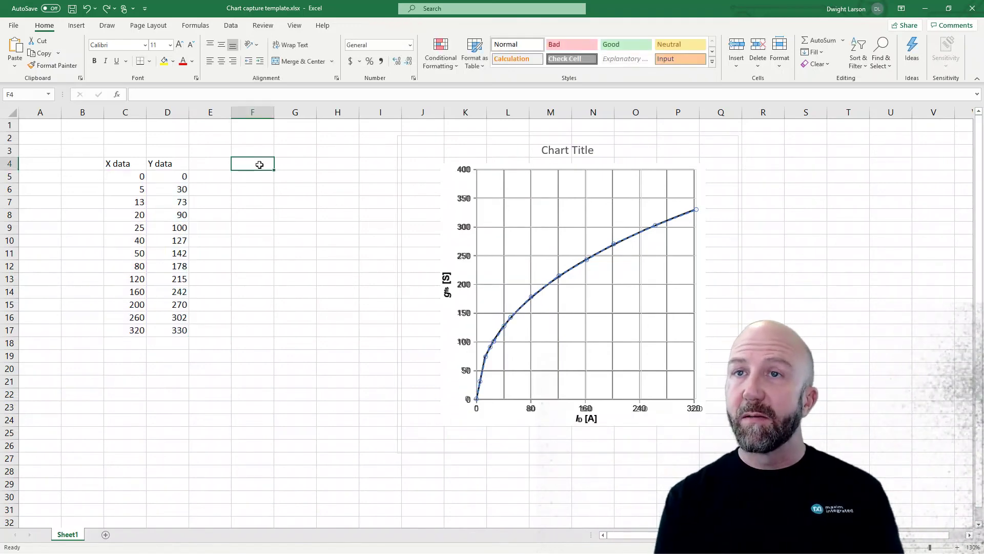
{"action": "left_click", "coordinate": [800, 164]}
{"action": "key", "text": "ctrl+v"}
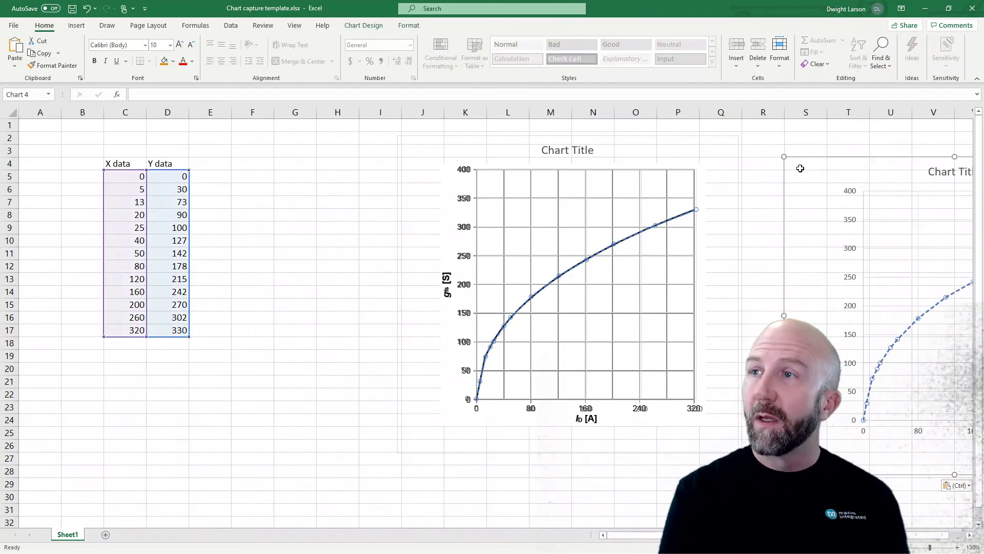
{"action": "key", "text": "Escape"}
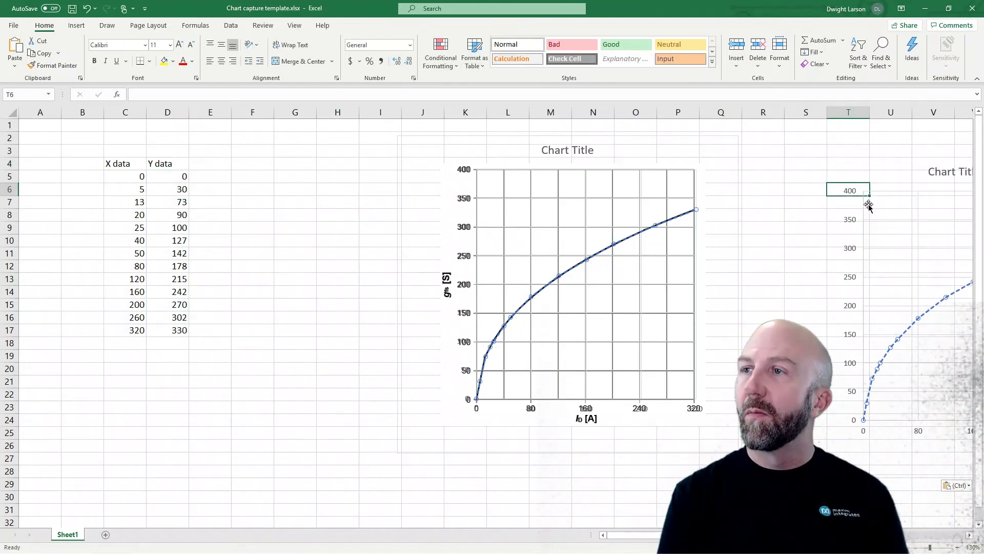
{"action": "right_click", "coordinate": [868, 205]}
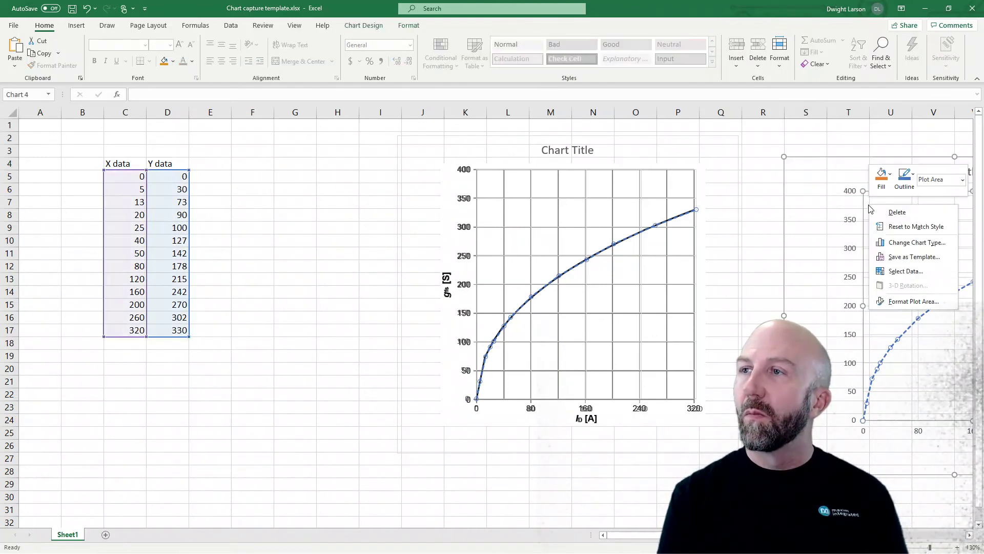
Apply a solid white fill to the pasted chart's plot area.
{"action": "left_click", "coordinate": [926, 303]}
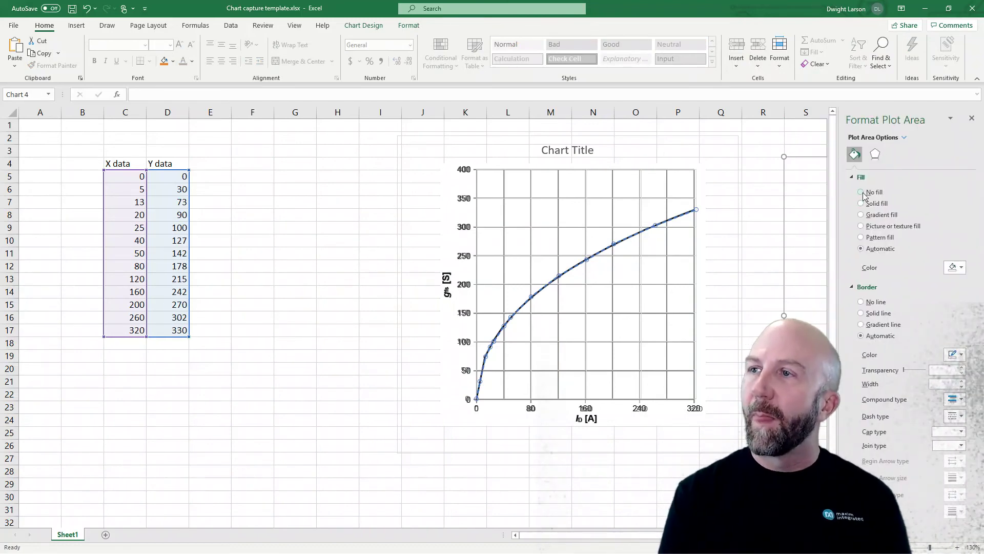
{"action": "left_click", "coordinate": [872, 204]}
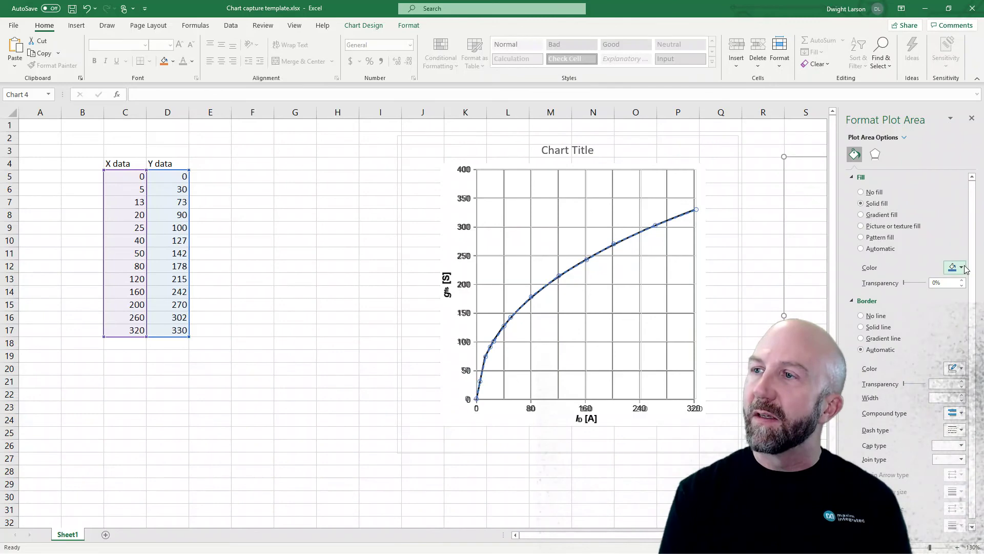
{"action": "left_click", "coordinate": [954, 267]}
{"action": "left_click", "coordinate": [899, 295]}
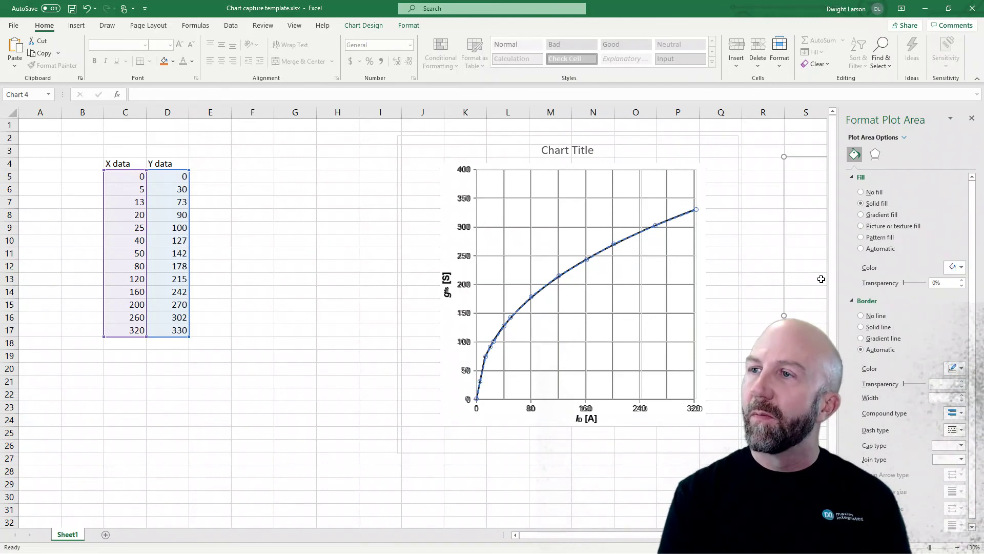
Close the formatting pane and reselect the pasted chart.
{"action": "left_click", "coordinate": [769, 205]}
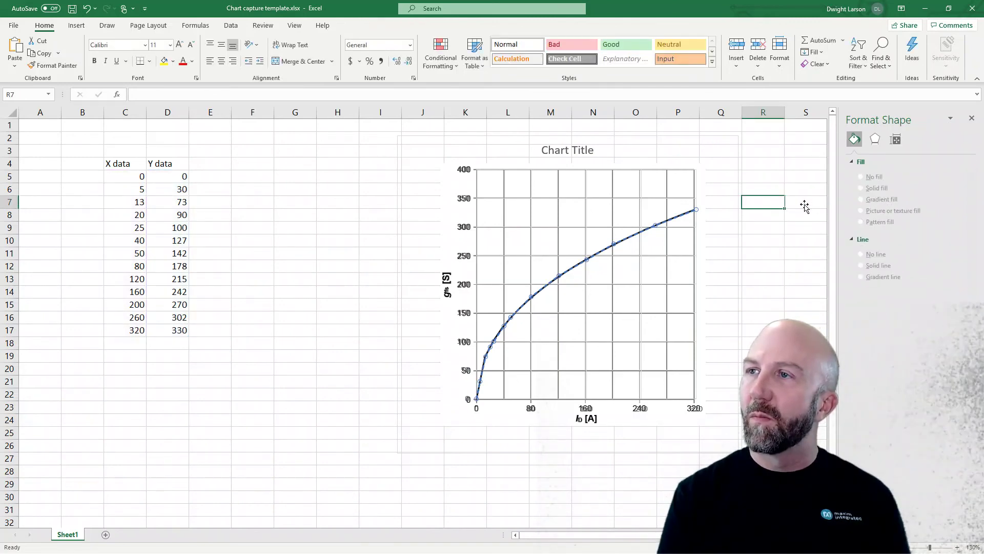
{"action": "left_click", "coordinate": [806, 205]}
{"action": "left_click", "coordinate": [971, 119]}
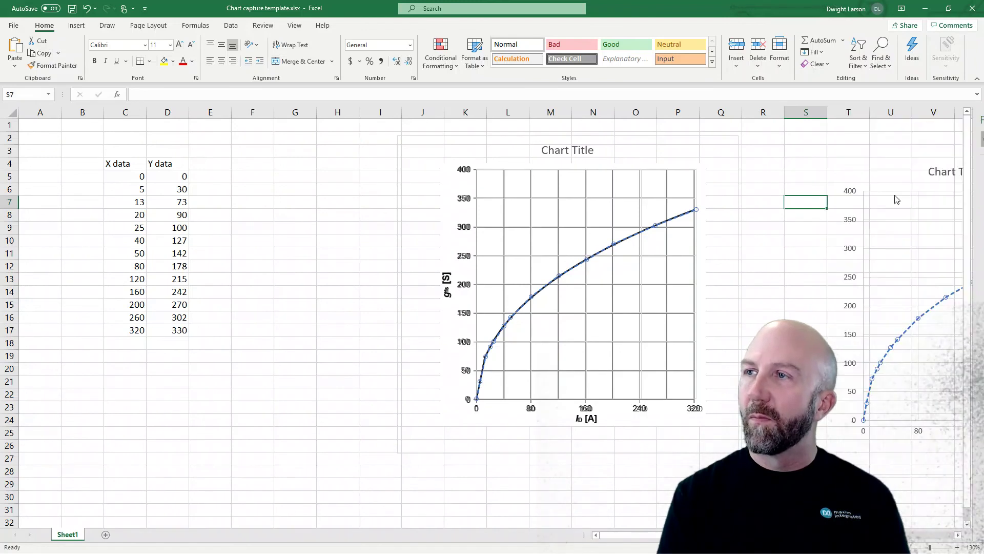
{"action": "left_click", "coordinate": [892, 195]}
{"action": "left_click", "coordinate": [883, 166]}
{"action": "right_click", "coordinate": [882, 166]}
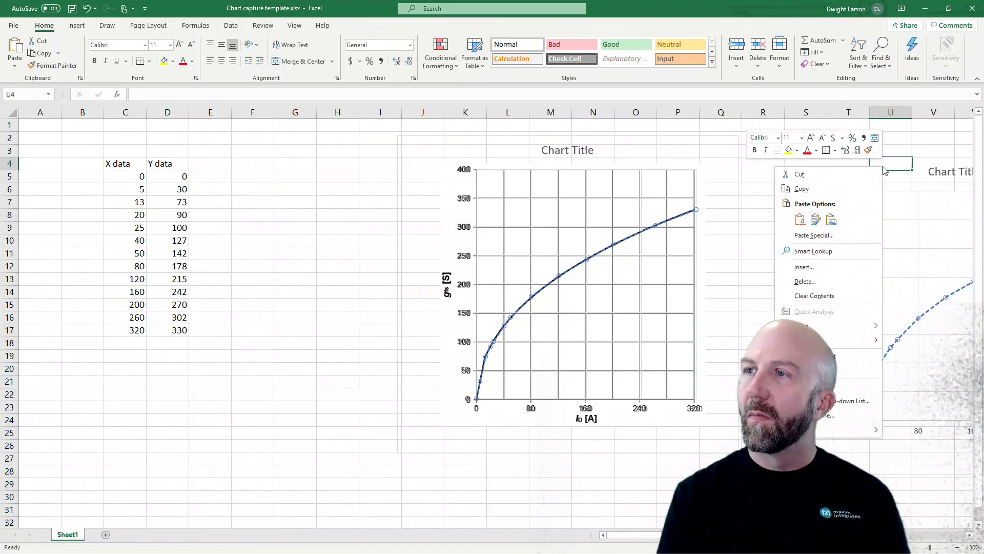
{"action": "key", "text": "Escape"}
{"action": "left_click", "coordinate": [894, 243]}
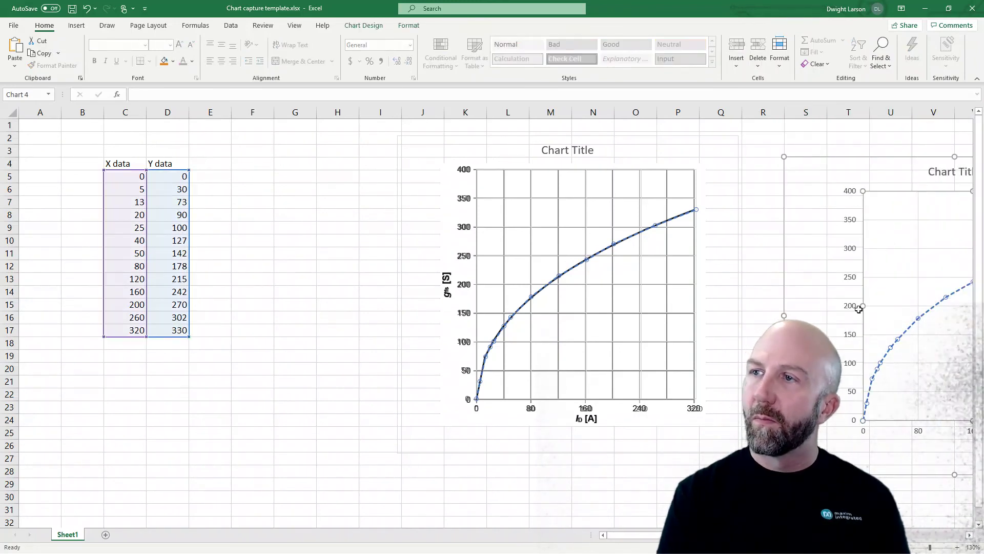
Give the copied chart's chart area a solid fill colour.
{"action": "right_click", "coordinate": [787, 305]}
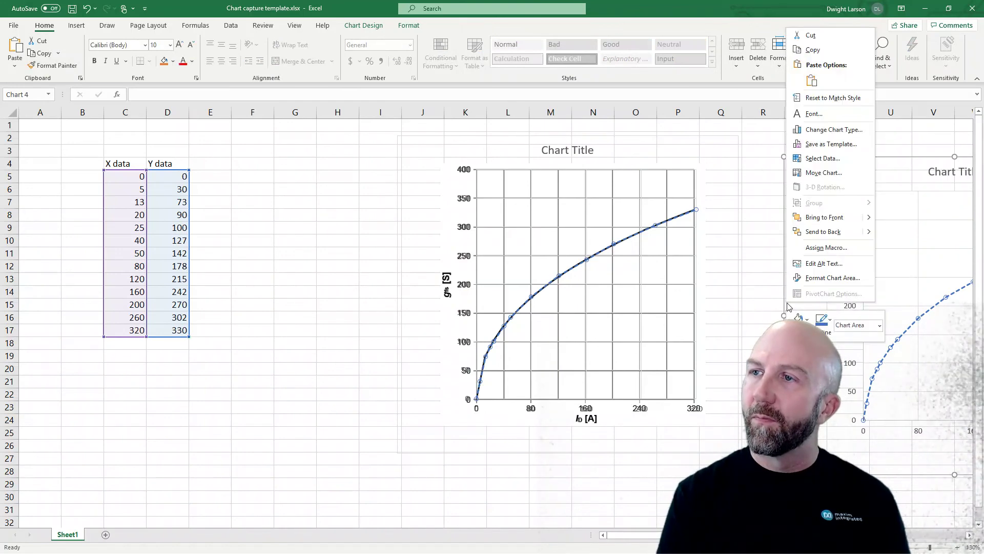
{"action": "left_click", "coordinate": [845, 280]}
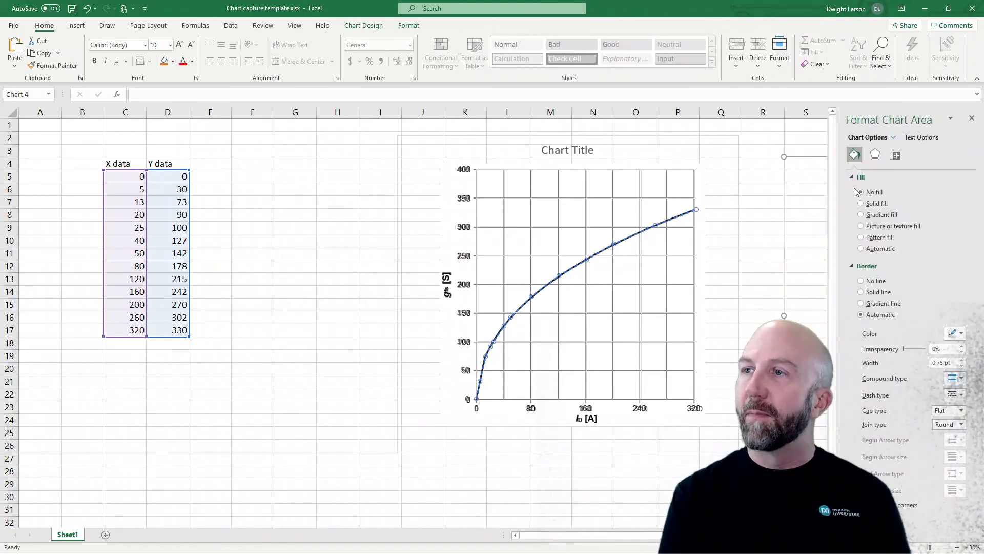
{"action": "left_click", "coordinate": [875, 203]}
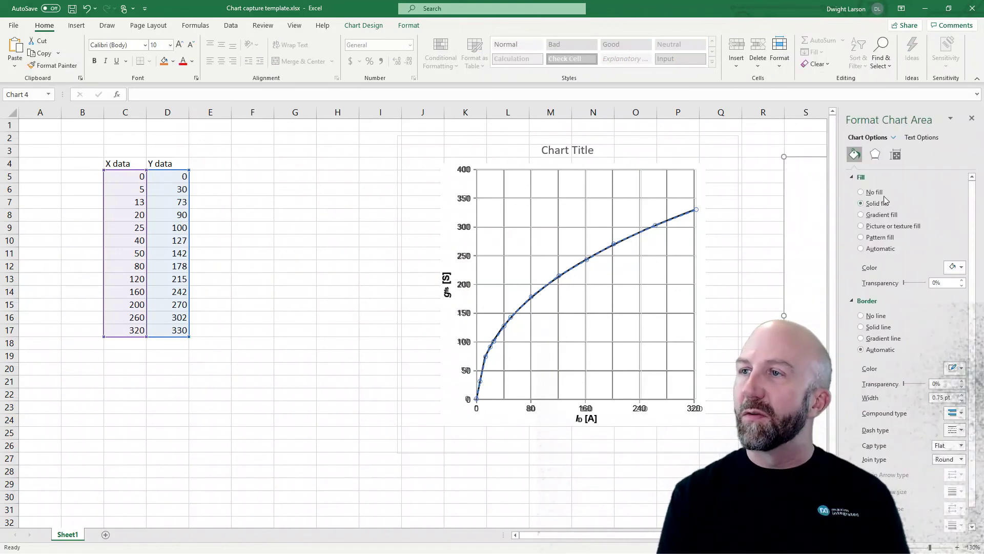
{"action": "left_click", "coordinate": [961, 267]}
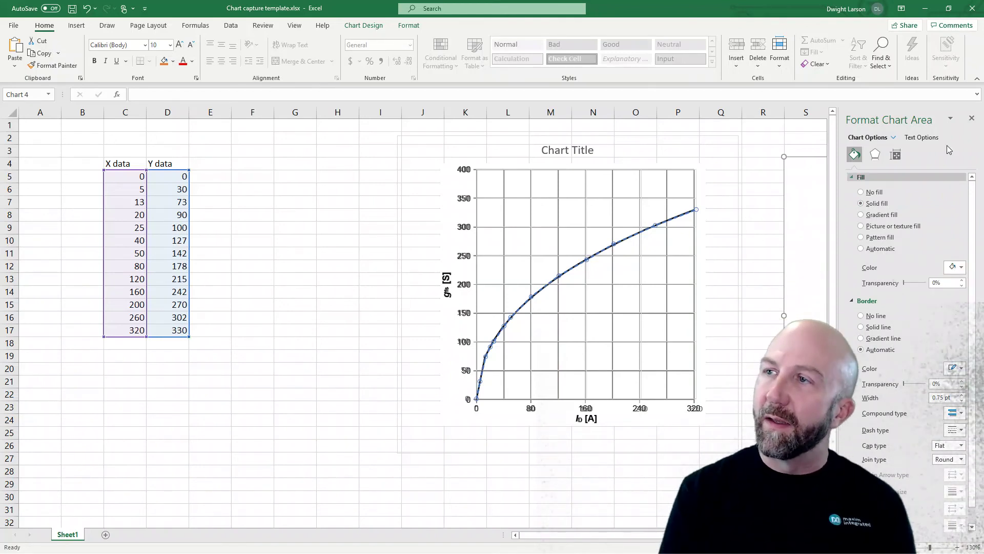
{"action": "left_click", "coordinate": [895, 154]}
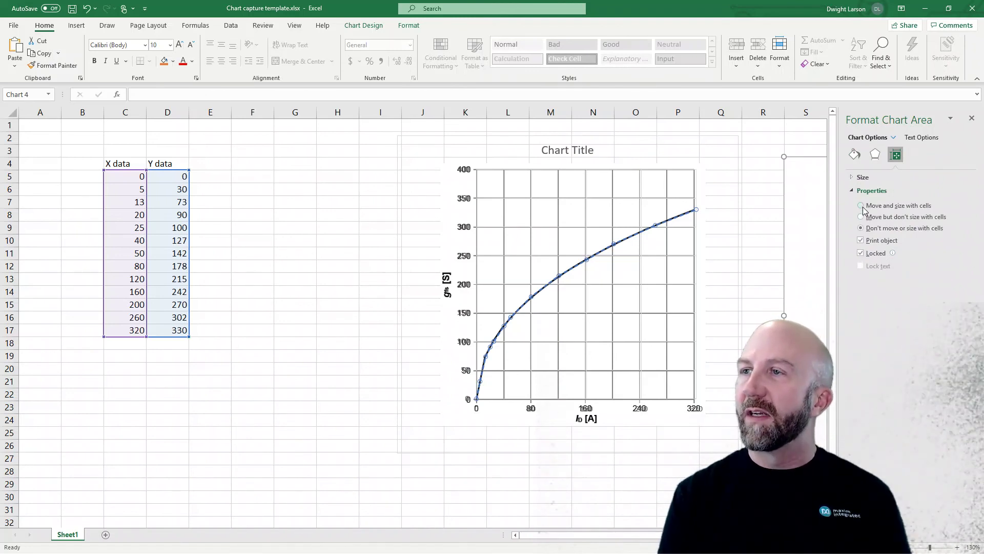
Position the copied chart right of the traced chart, spanning columns Q–X.
{"action": "left_click", "coordinate": [721, 242]}
{"action": "left_click", "coordinate": [818, 214]}
{"action": "left_click_drag", "start_coordinate": [818, 214], "coordinate": [164, 262]}
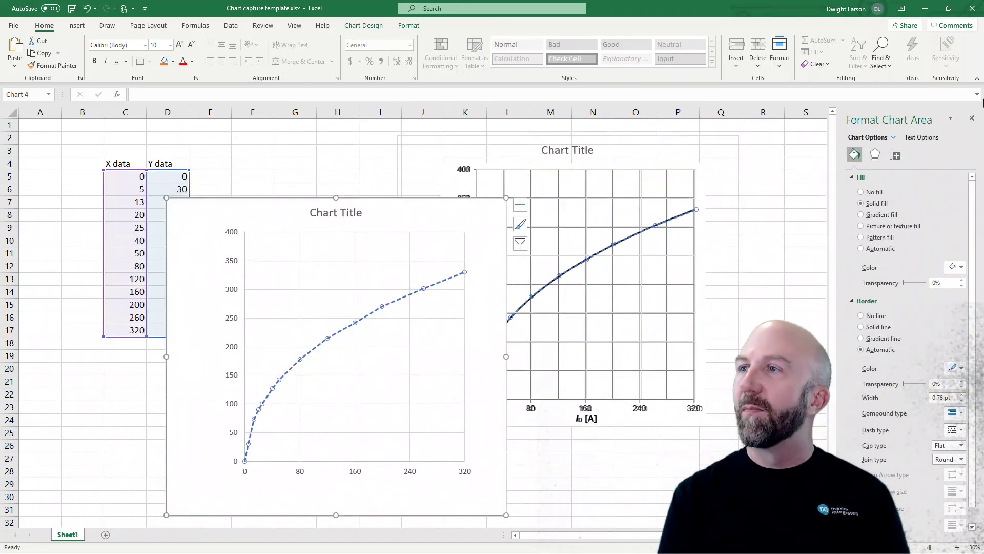
{"action": "left_click", "coordinate": [972, 119]}
{"action": "key", "text": "ctrl+z"}
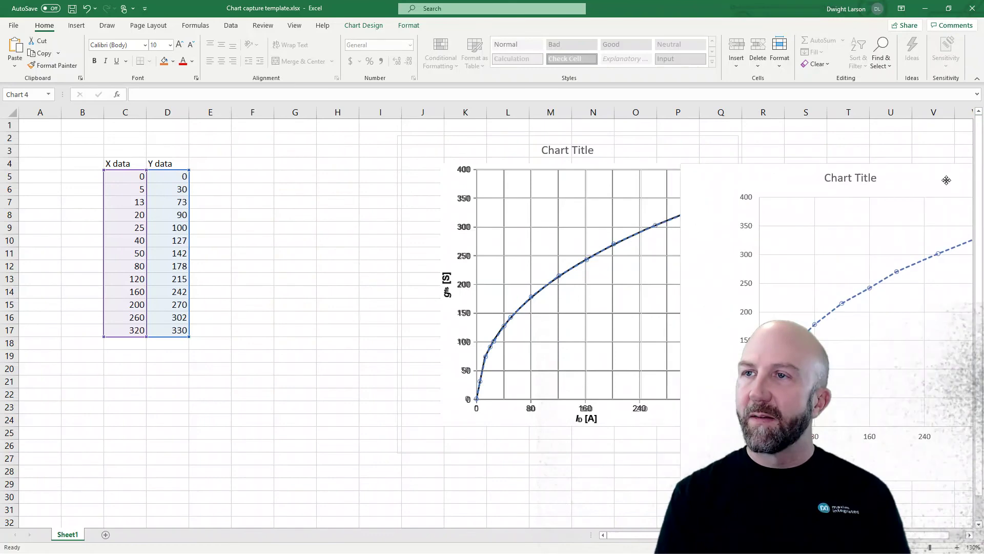
{"action": "left_click_drag", "start_coordinate": [980, 163], "coordinate": [800, 164]}
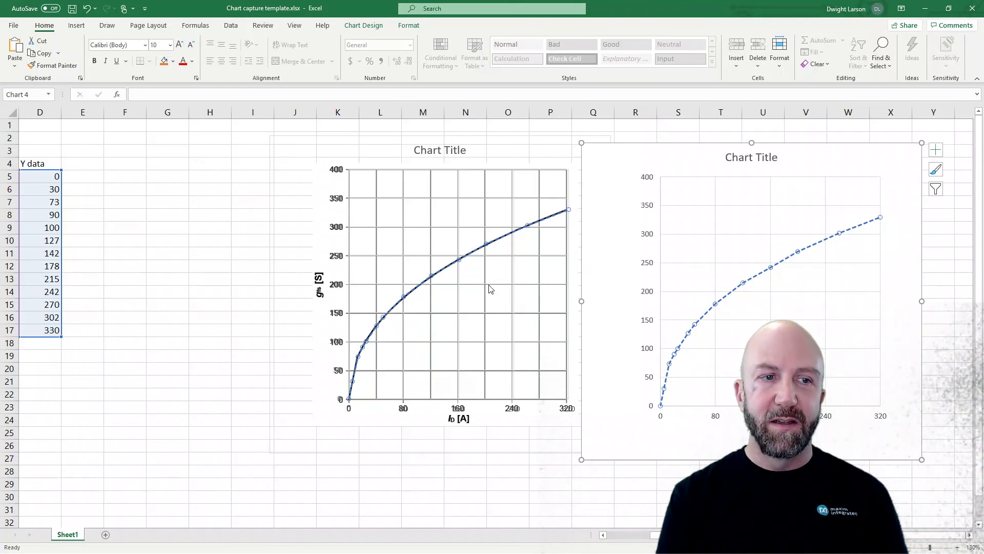
Make the copied chart's series line red and remove its point markers.
{"action": "left_click", "coordinate": [753, 282]}
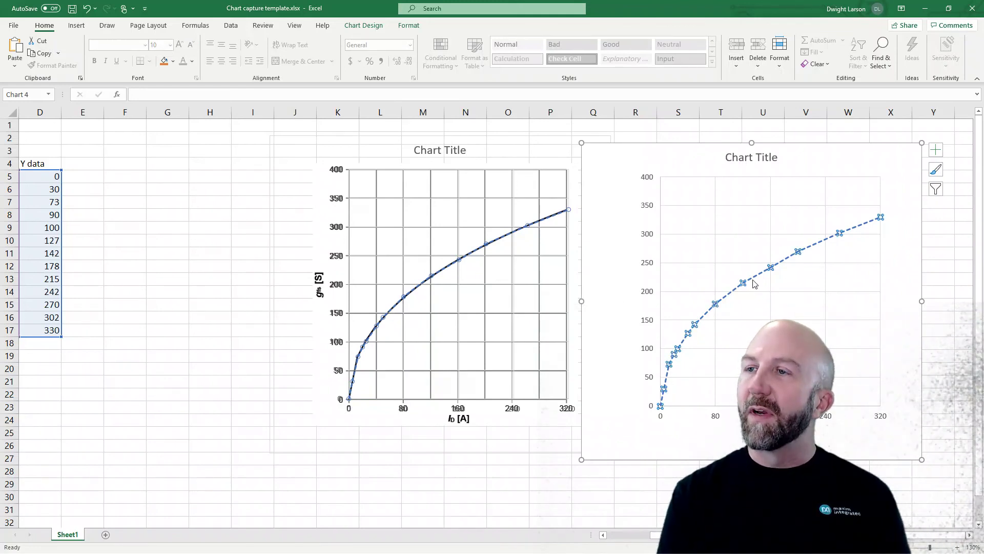
{"action": "right_click", "coordinate": [754, 284]}
{"action": "left_click", "coordinate": [846, 391]}
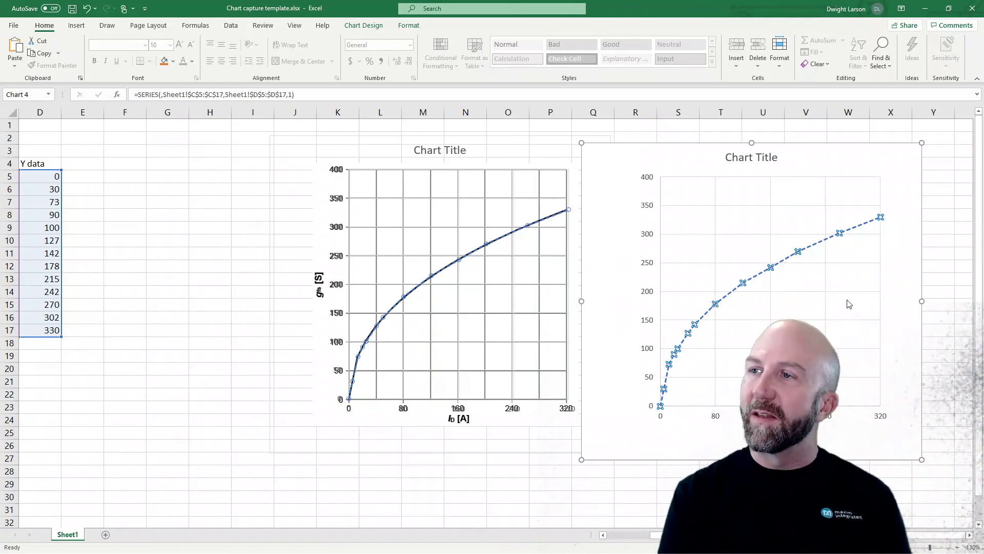
{"action": "left_click", "coordinate": [856, 155]}
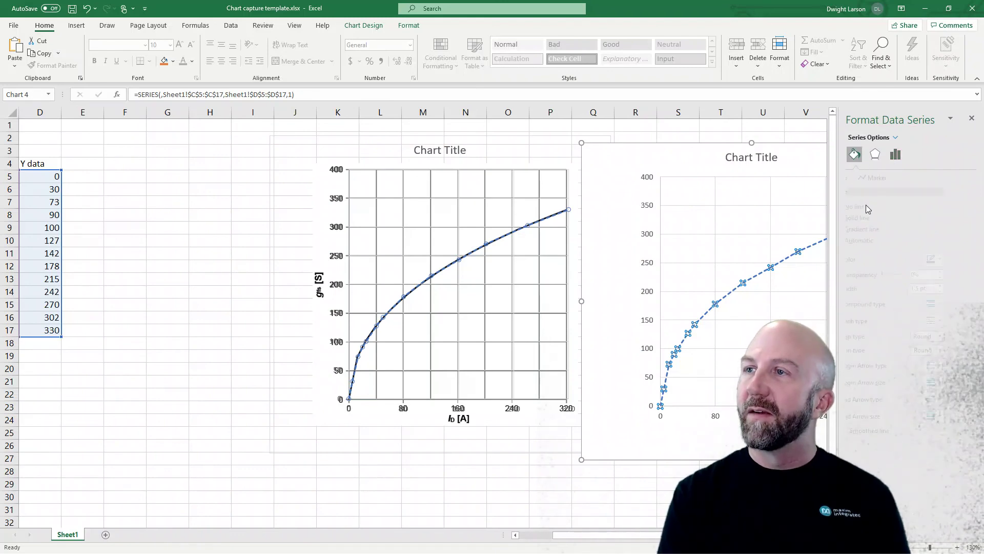
{"action": "left_click", "coordinate": [962, 260]}
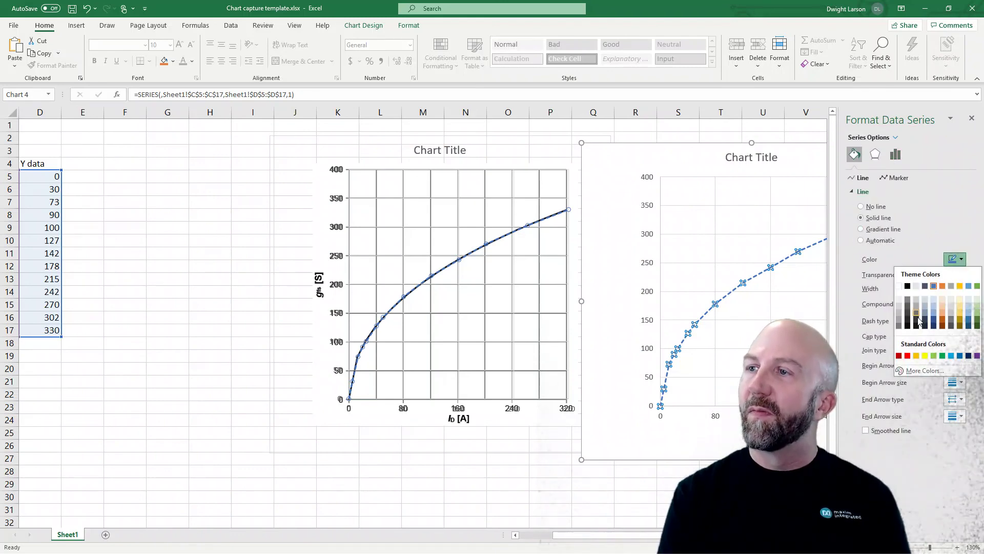
{"action": "left_click", "coordinate": [908, 356]}
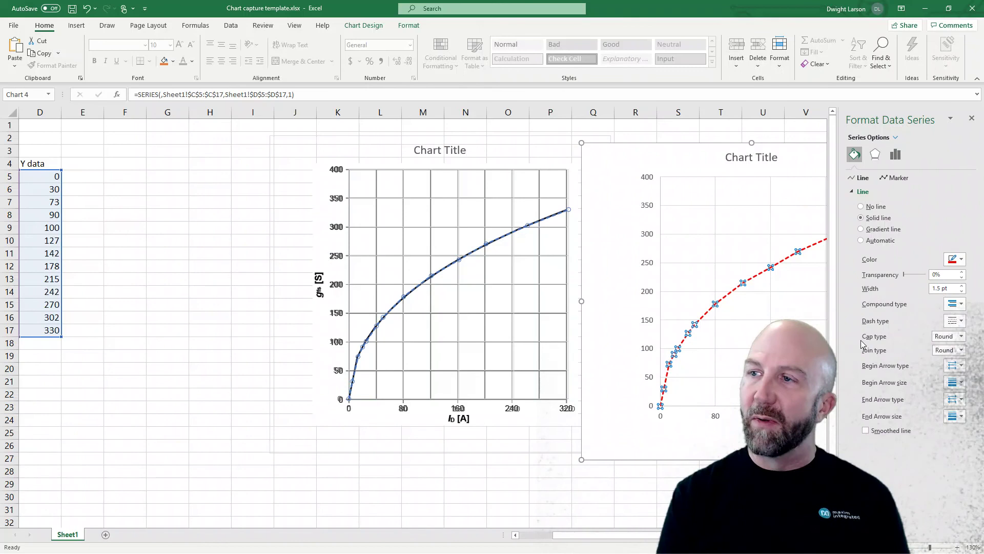
{"action": "left_click", "coordinate": [897, 177]}
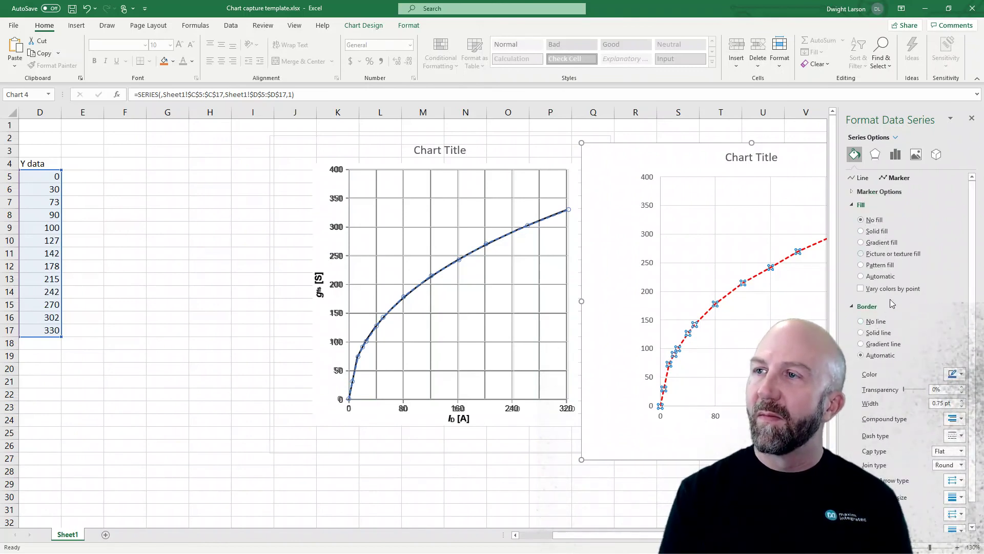
Drag the copied chart over the traced chart and align the two.
{"action": "left_click", "coordinate": [762, 236]}
{"action": "left_click", "coordinate": [615, 262]}
{"action": "left_click_drag", "start_coordinate": [616, 185], "coordinate": [416, 170]}
{"action": "mouse_move", "coordinate": [709, 354]}
{"action": "left_mouse_down"}
{"action": "mouse_move", "coordinate": [819, 404]}
{"action": "mouse_move", "coordinate": [867, 379]}
{"action": "mouse_move", "coordinate": [797, 436]}
{"action": "mouse_move", "coordinate": [785, 365]}
{"action": "mouse_move", "coordinate": [756, 379]}
{"action": "left_mouse_up"}
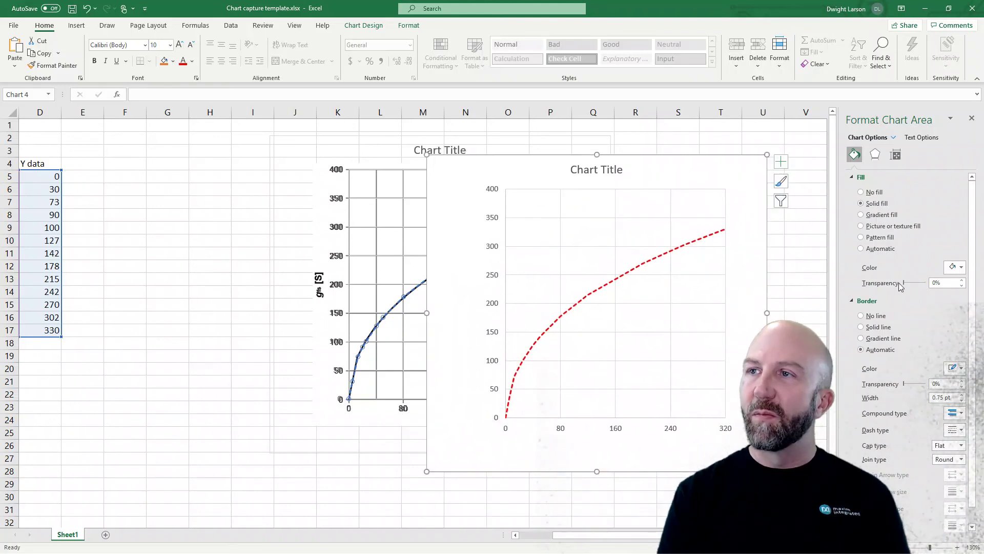
Close the Format Chart Area pane and drag the red-curve chart back beside the traced chart.
{"action": "left_click", "coordinate": [972, 118]}
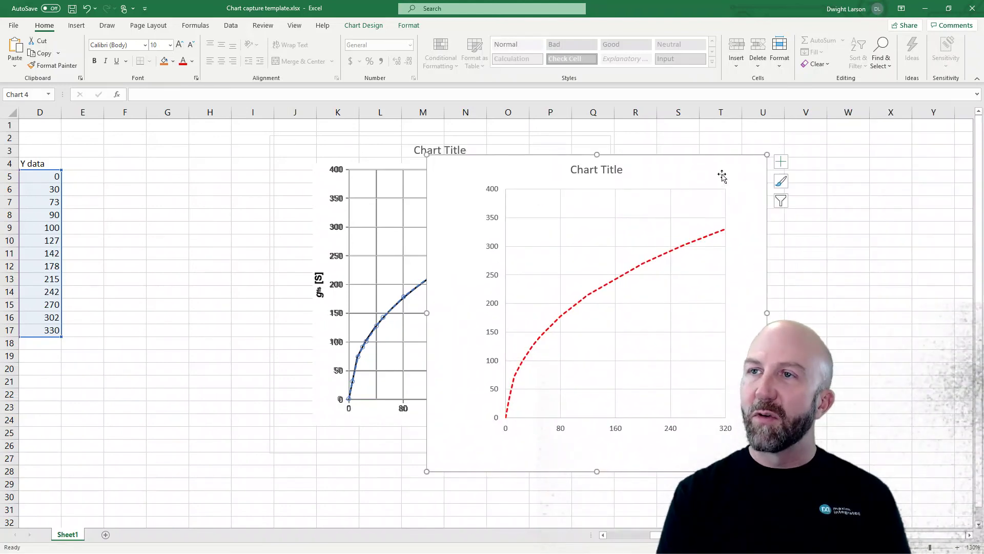
{"action": "left_click_drag", "start_coordinate": [725, 174], "coordinate": [902, 145]}
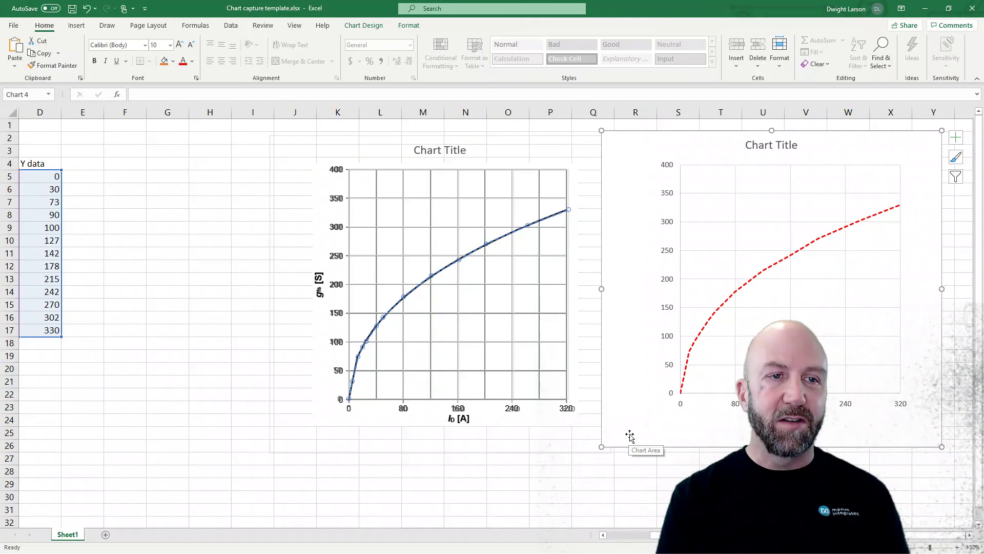